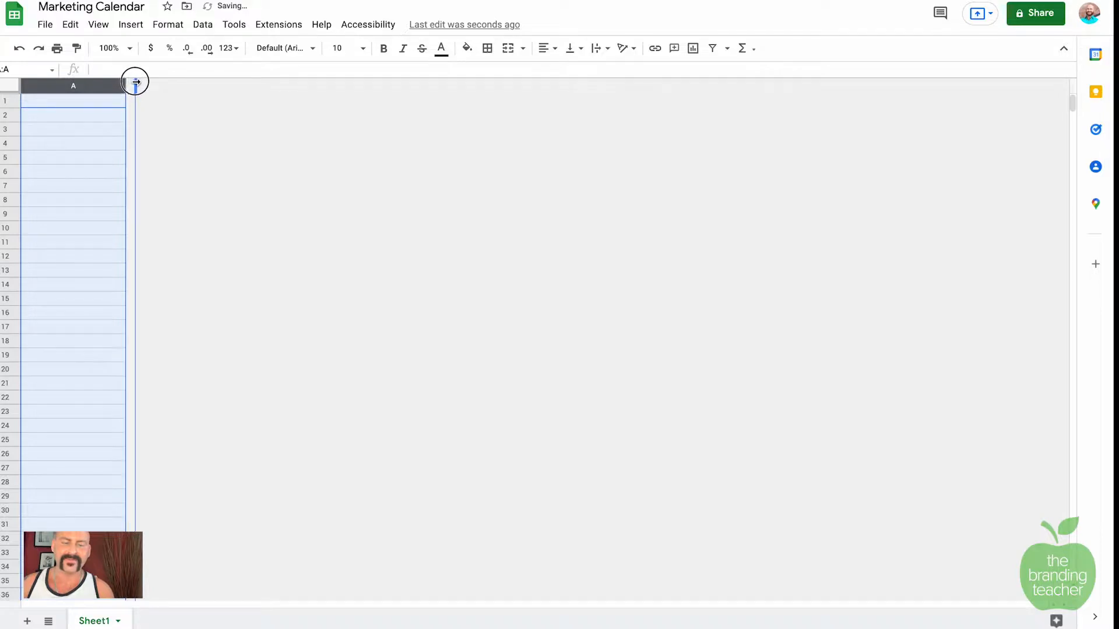
Step: Finish widening column A of the Marketing Calendar sheet and deselect it
click(191, 107)
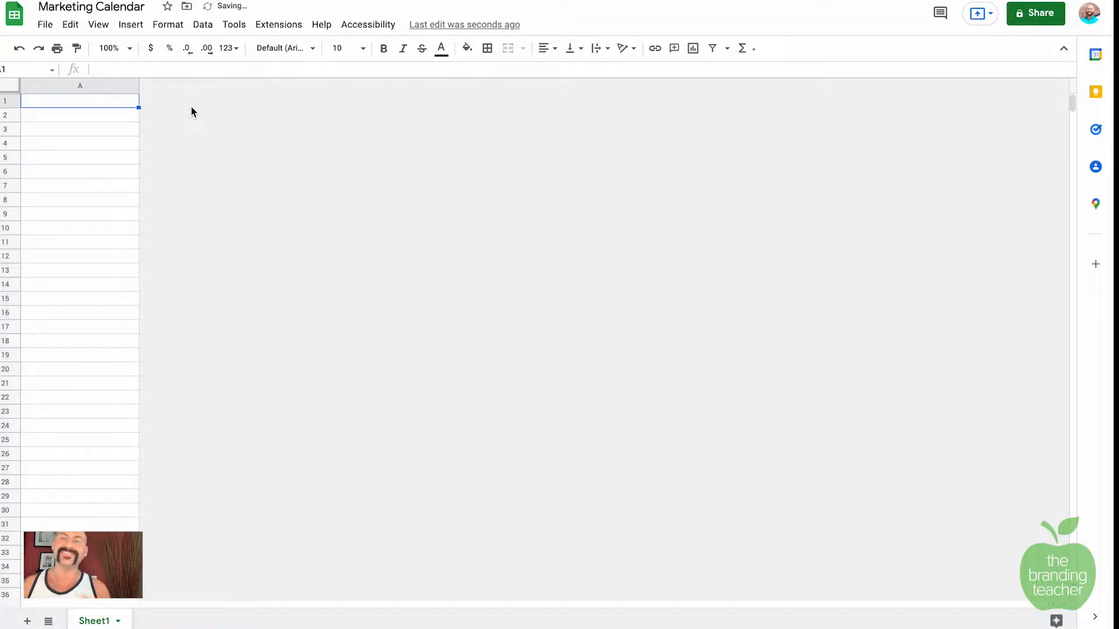
Step: Select column A and paste the clipboard contents into it
click(132, 85)
click(205, 102)
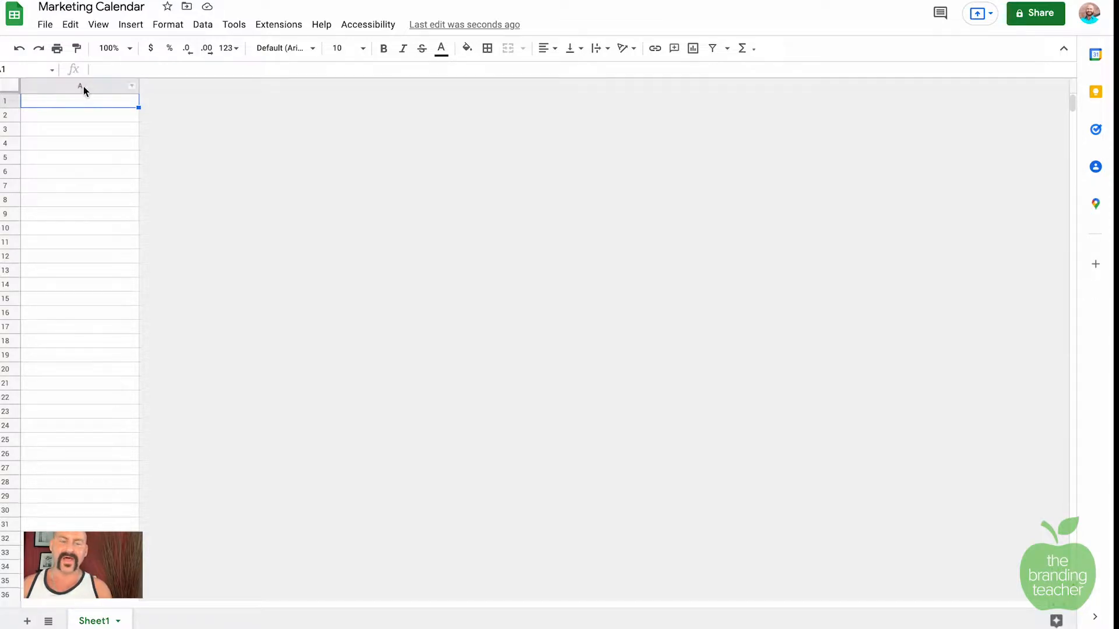
click(83, 87)
key(super+v)
Step: Insert columns B, C and D to the right of column A
right_click(174, 86)
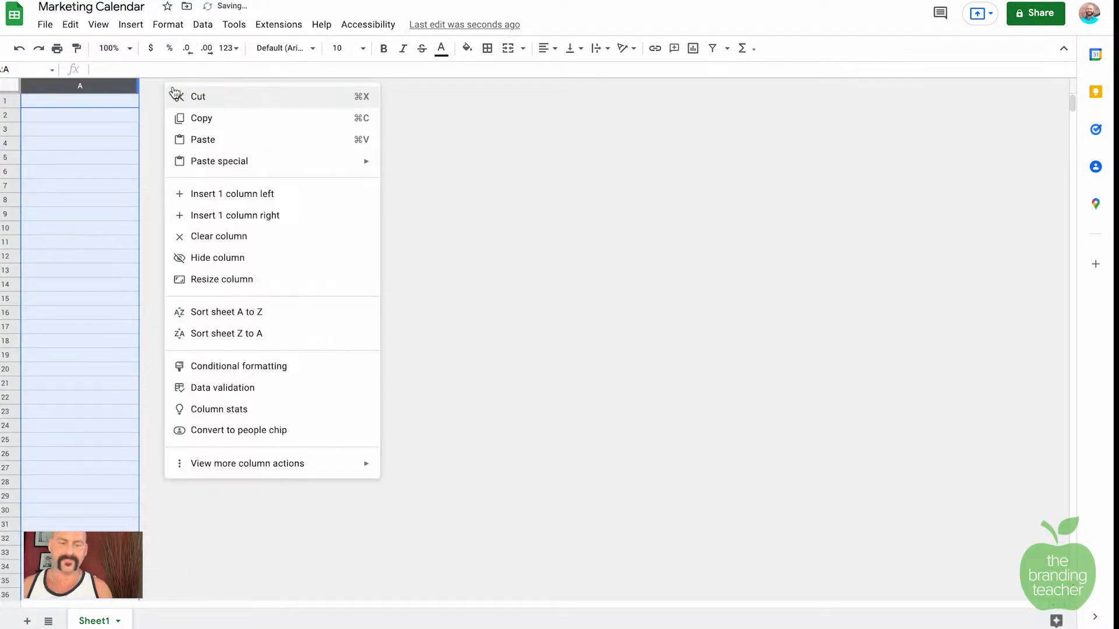
click(256, 216)
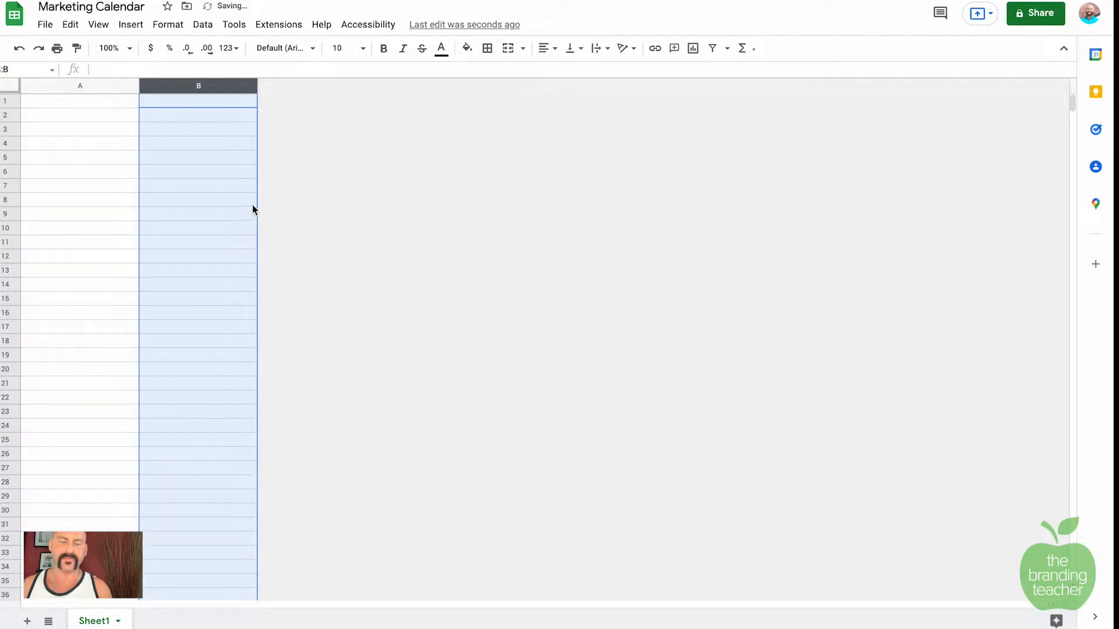
right_click(301, 101)
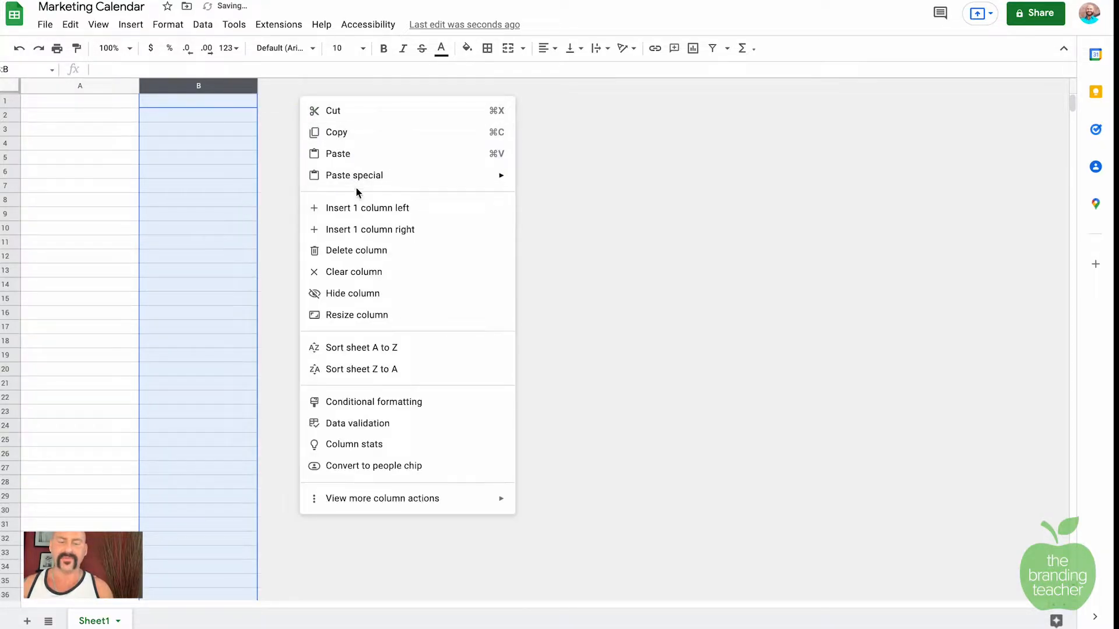
click(366, 228)
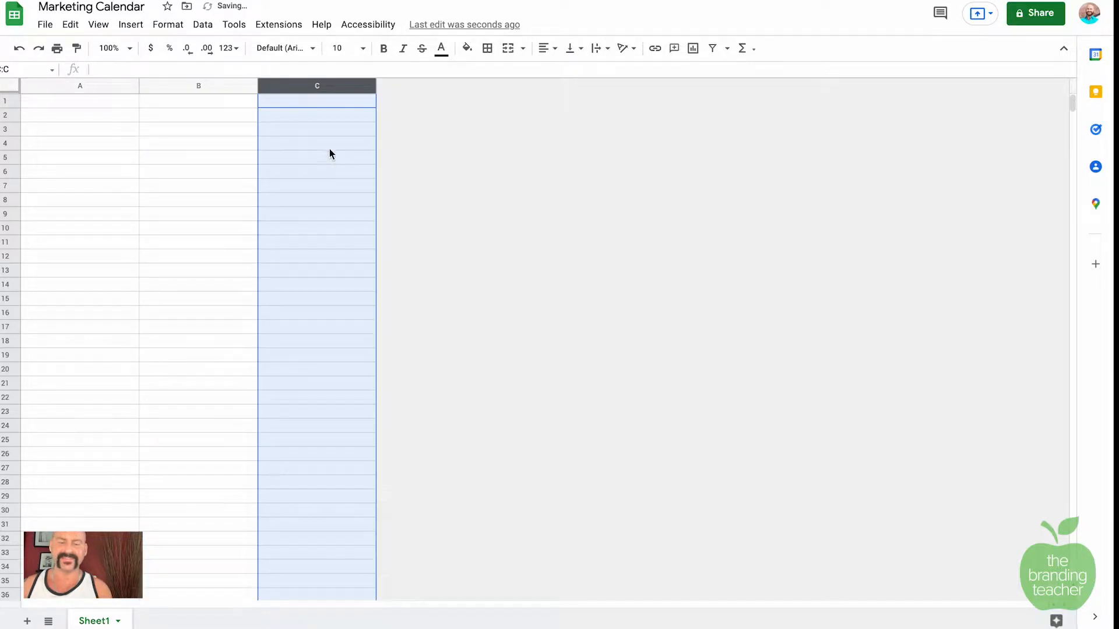
right_click(441, 120)
click(507, 251)
Step: Insert columns E, F and G, then select row 1 across columns A to G
right_click(568, 94)
click(606, 222)
right_click(660, 125)
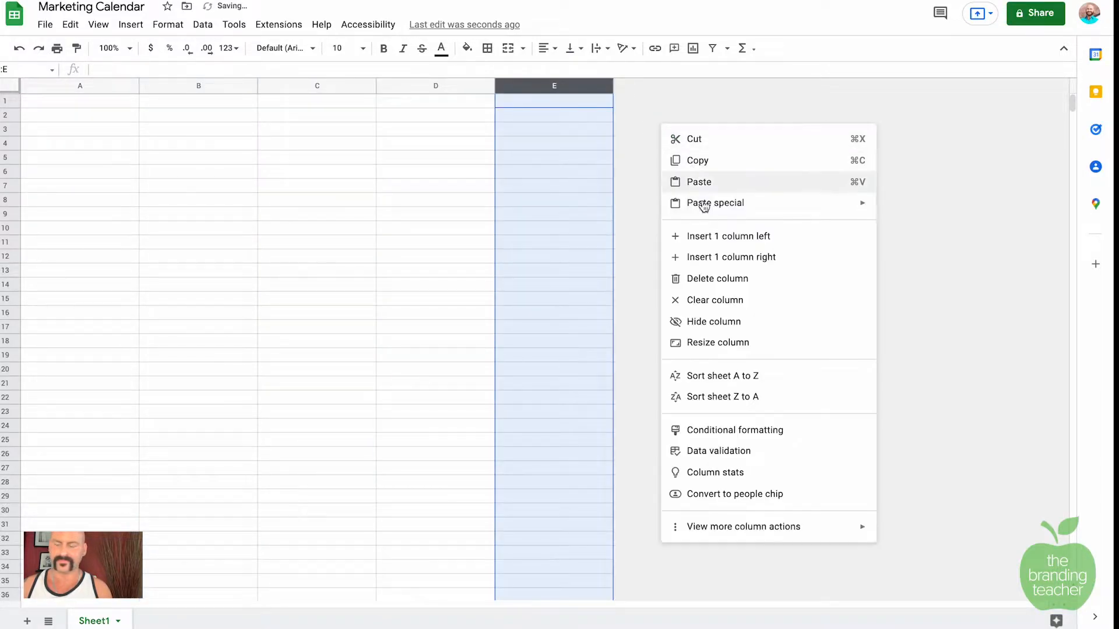
click(707, 255)
right_click(792, 113)
click(837, 246)
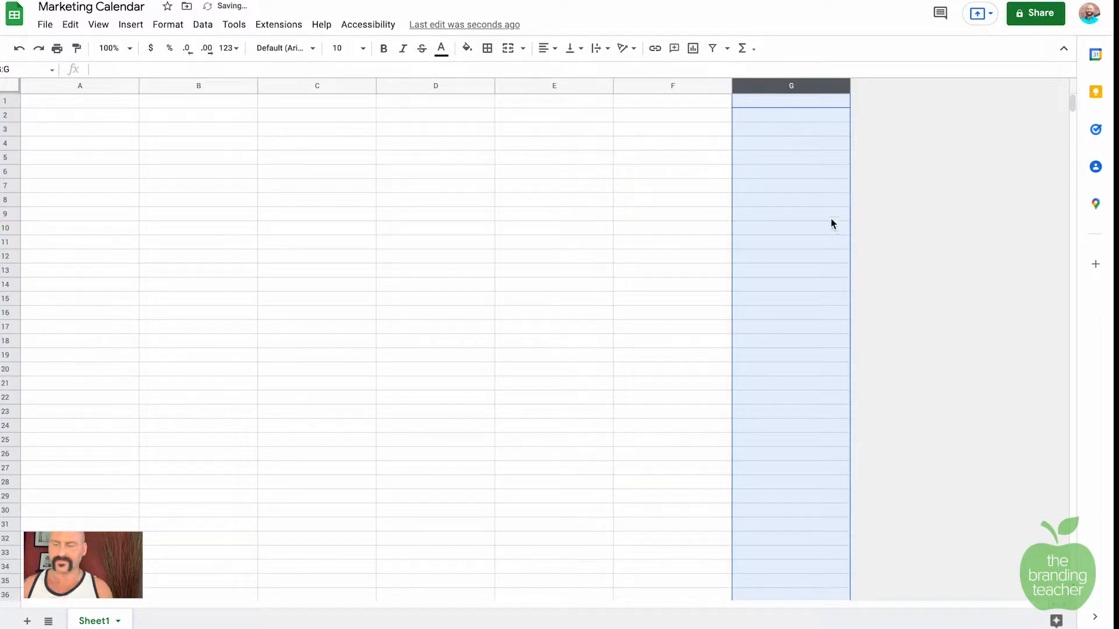
click(558, 217)
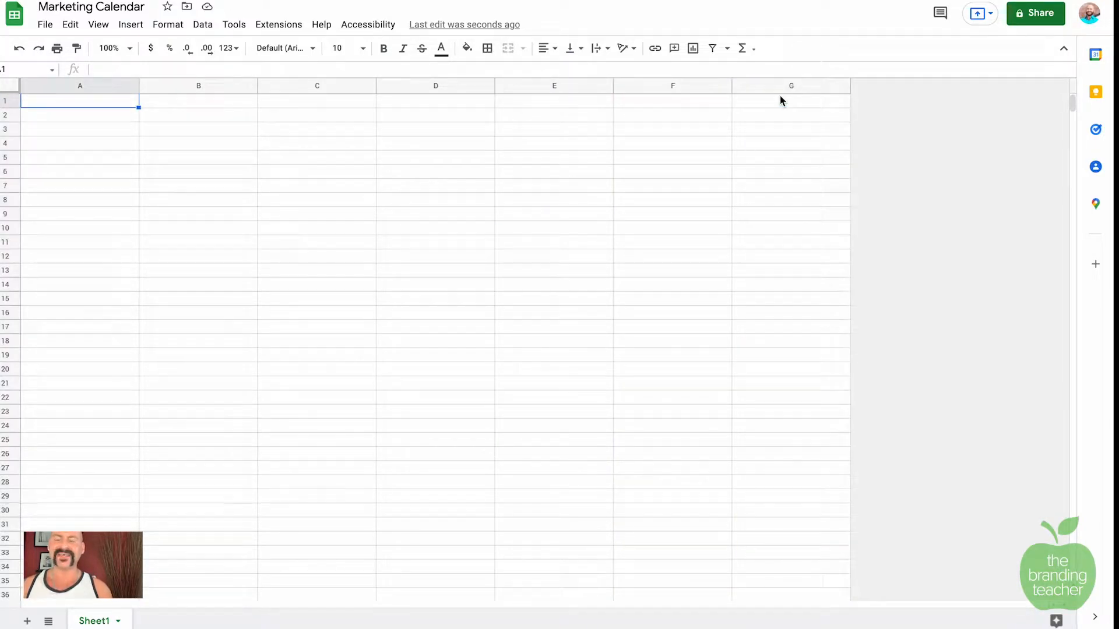
drag(75, 102, 765, 117)
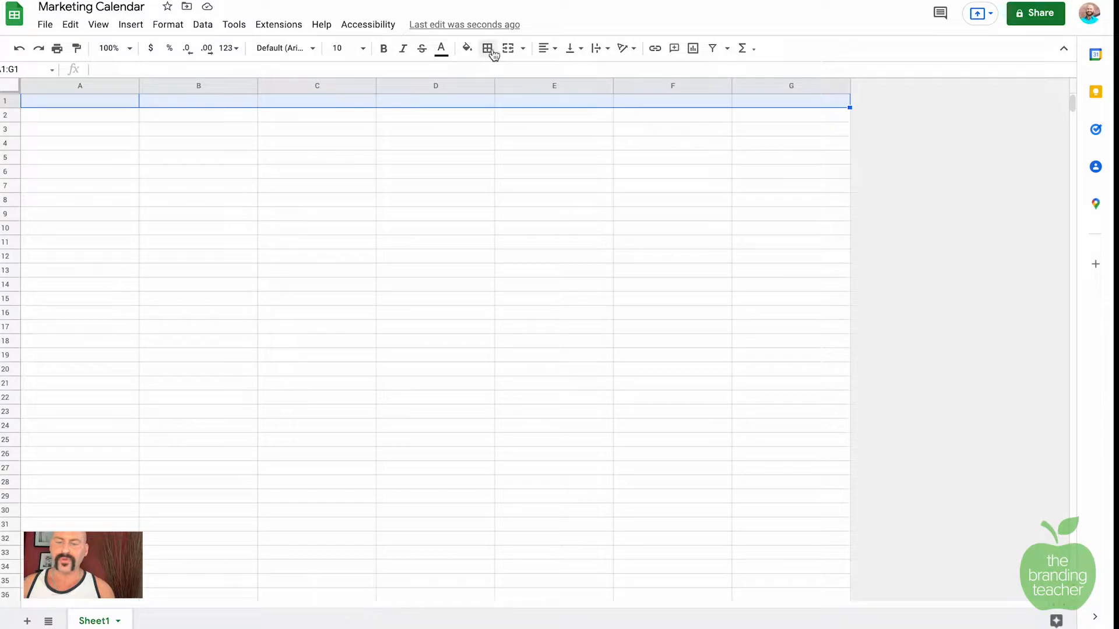
Step: Merge A1:G1, centre it vertically and horizontally, and enter the title 'February 2022'
click(523, 49)
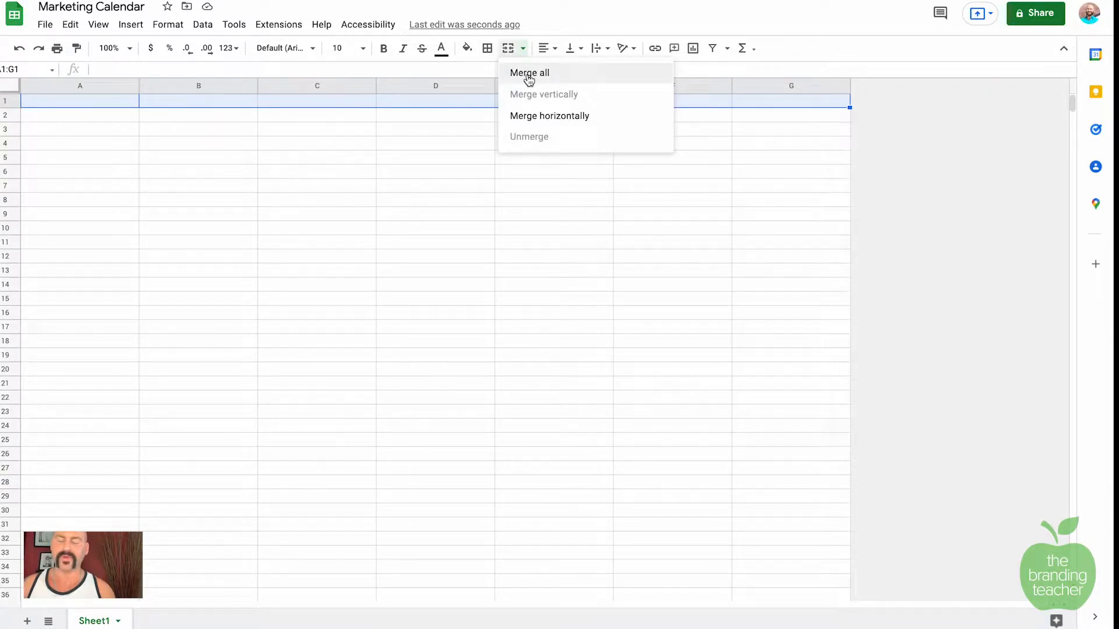
click(528, 74)
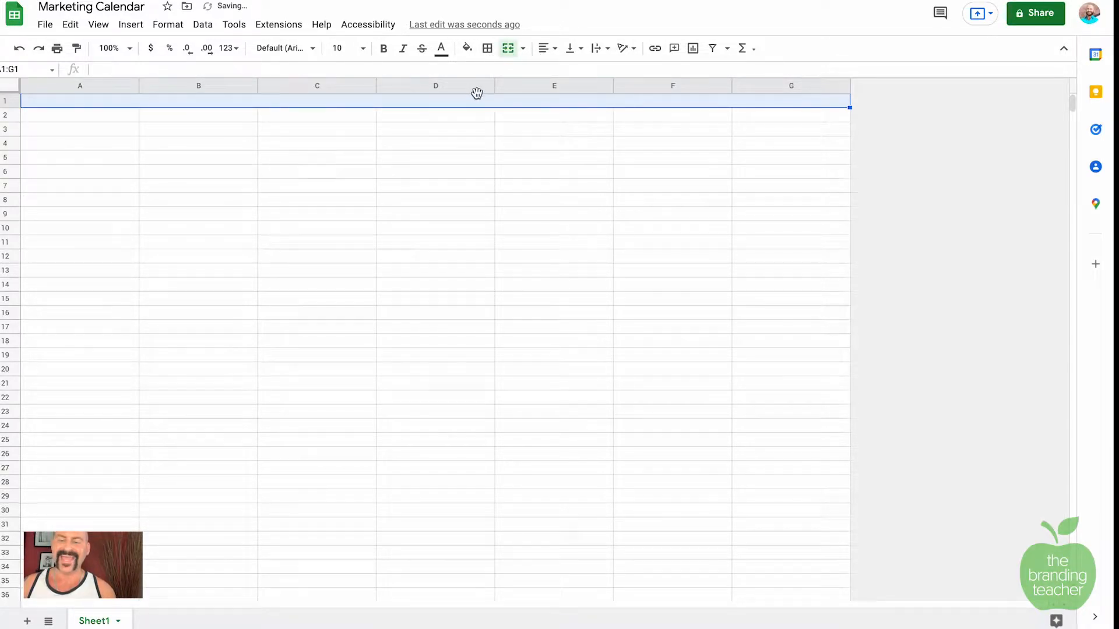
click(582, 51)
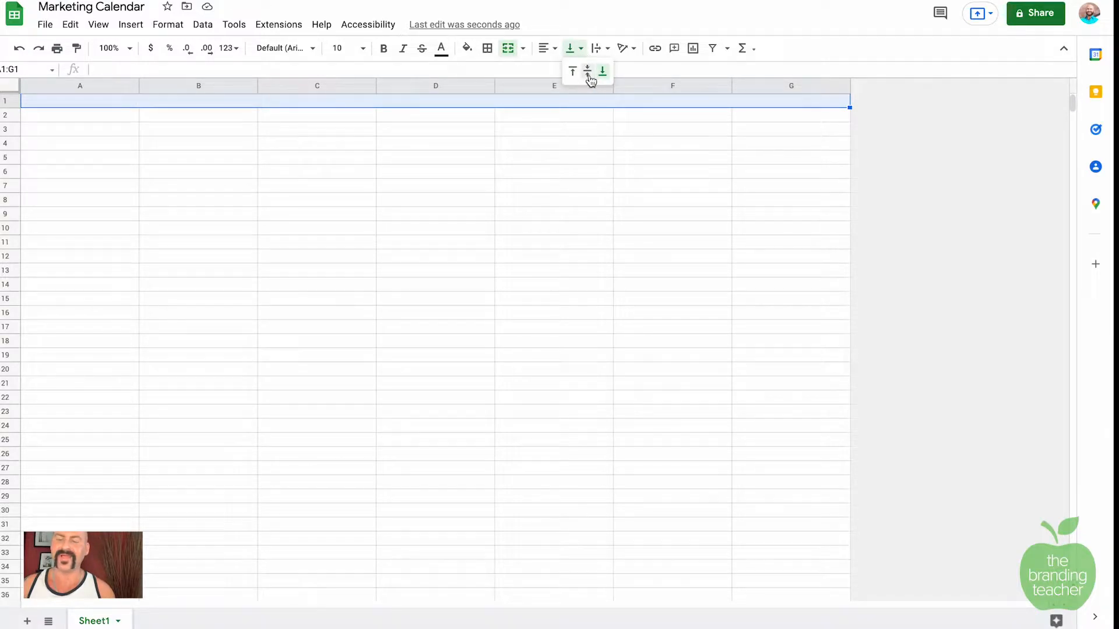
click(588, 73)
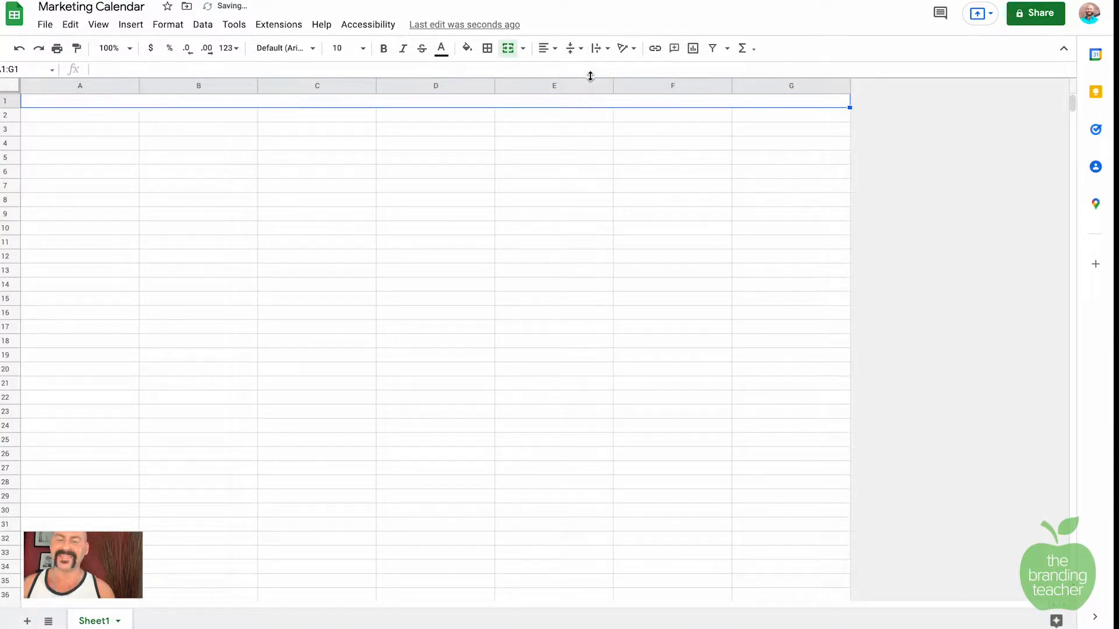
click(549, 50)
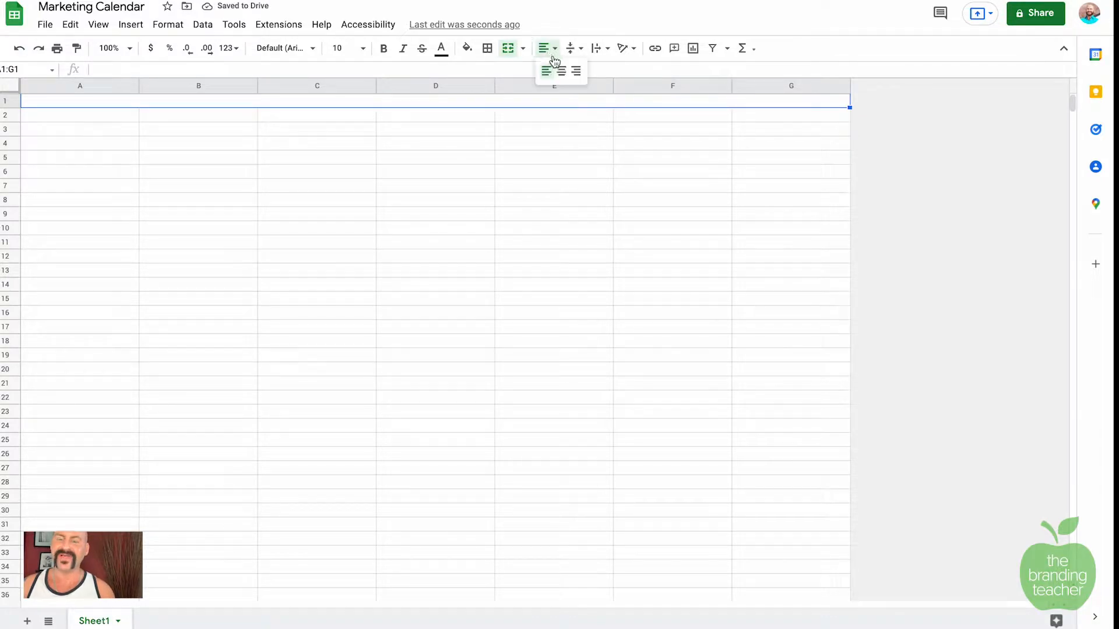
click(559, 69)
text(Fe)
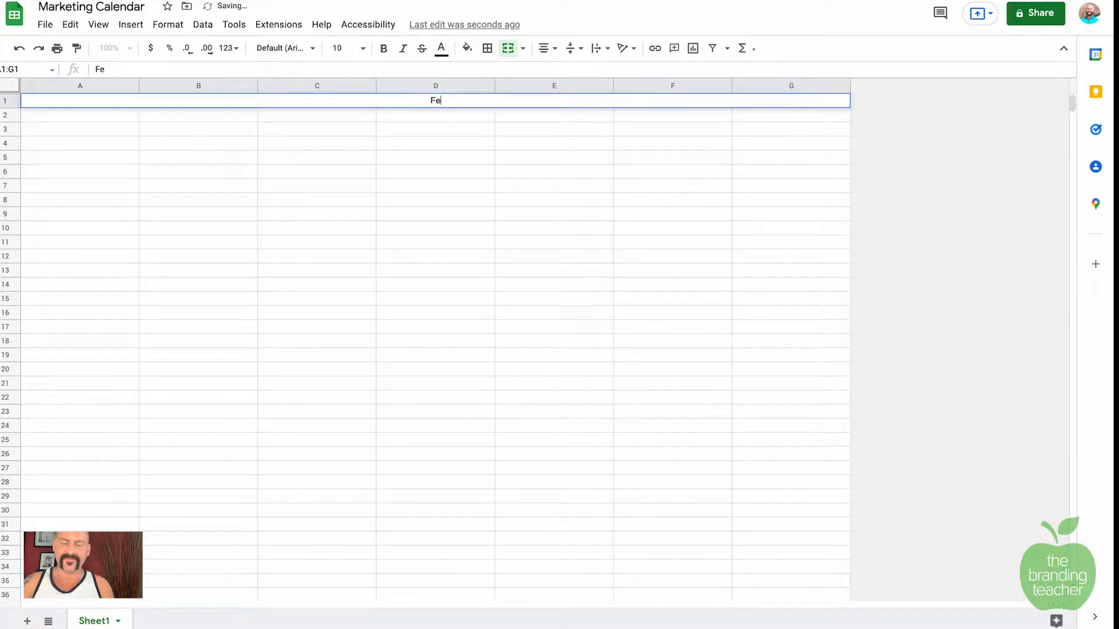
text(bruary 2022)
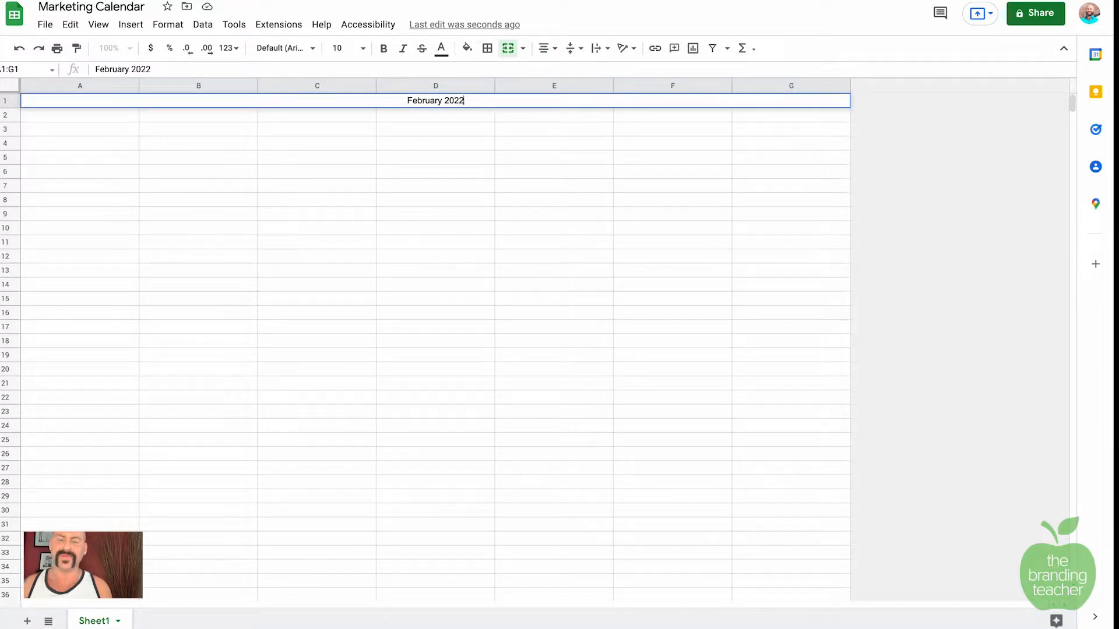
key(Return)
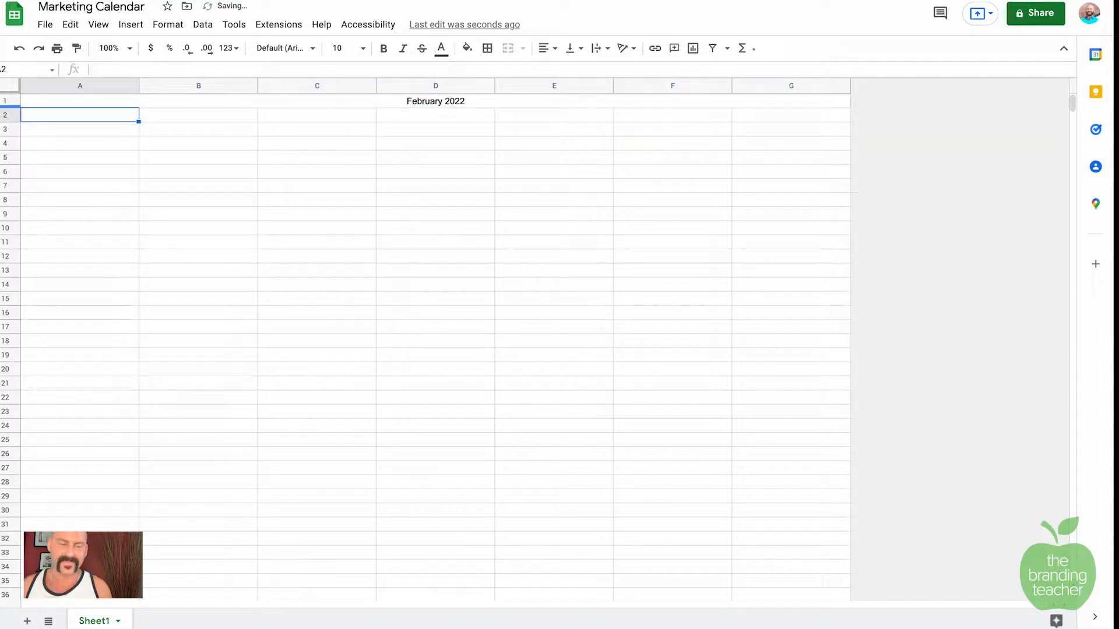
Step: Make row 1 taller and set the February 2022 title to bold, size 14
drag(3, 105, 3, 117)
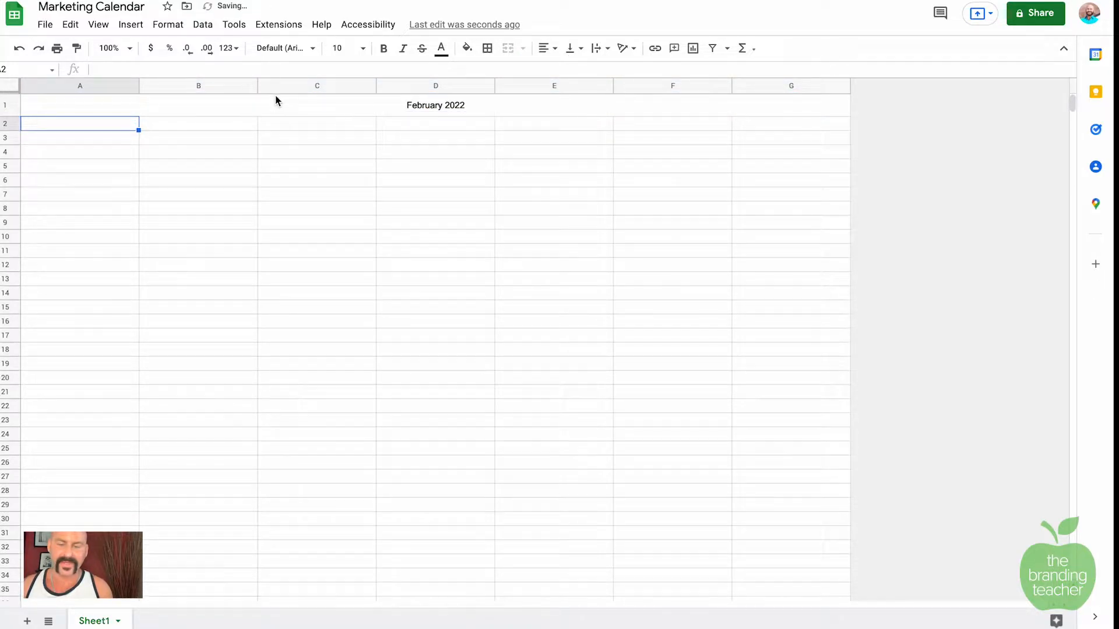
click(377, 106)
click(383, 49)
click(366, 51)
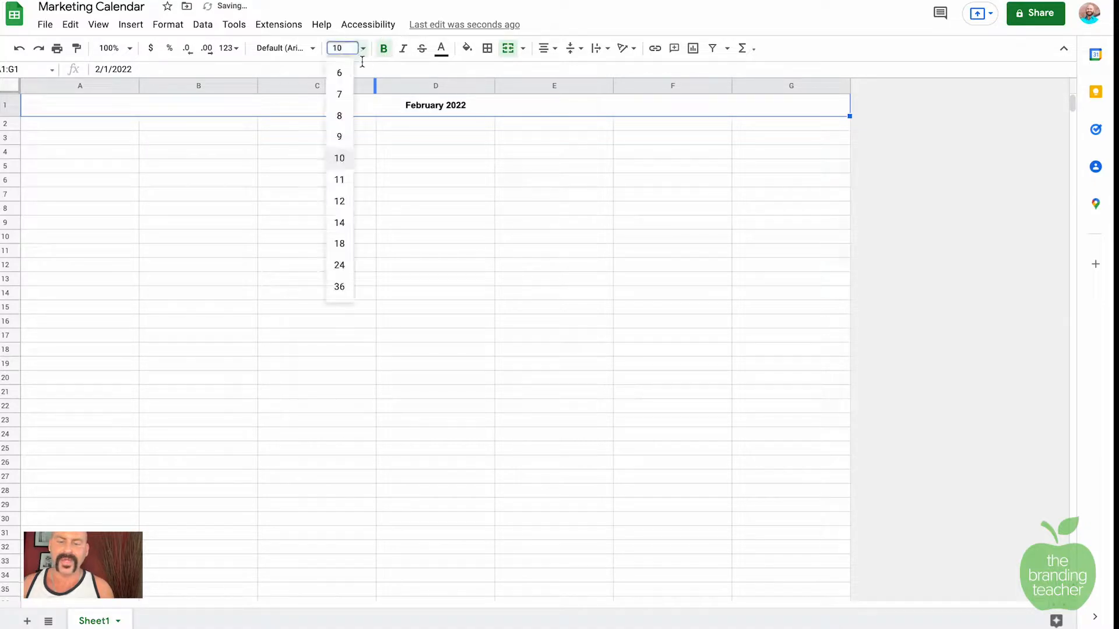
click(344, 222)
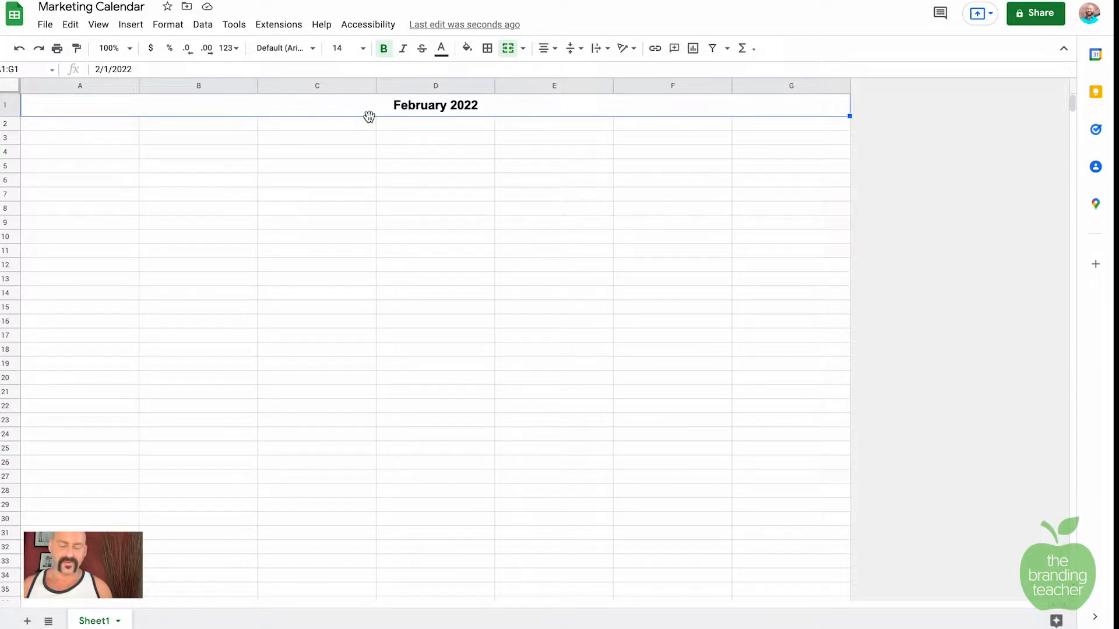
Step: Apply the Comfortaa font to the whole sheet, then select cell A2
key(ctrl+a)
click(311, 51)
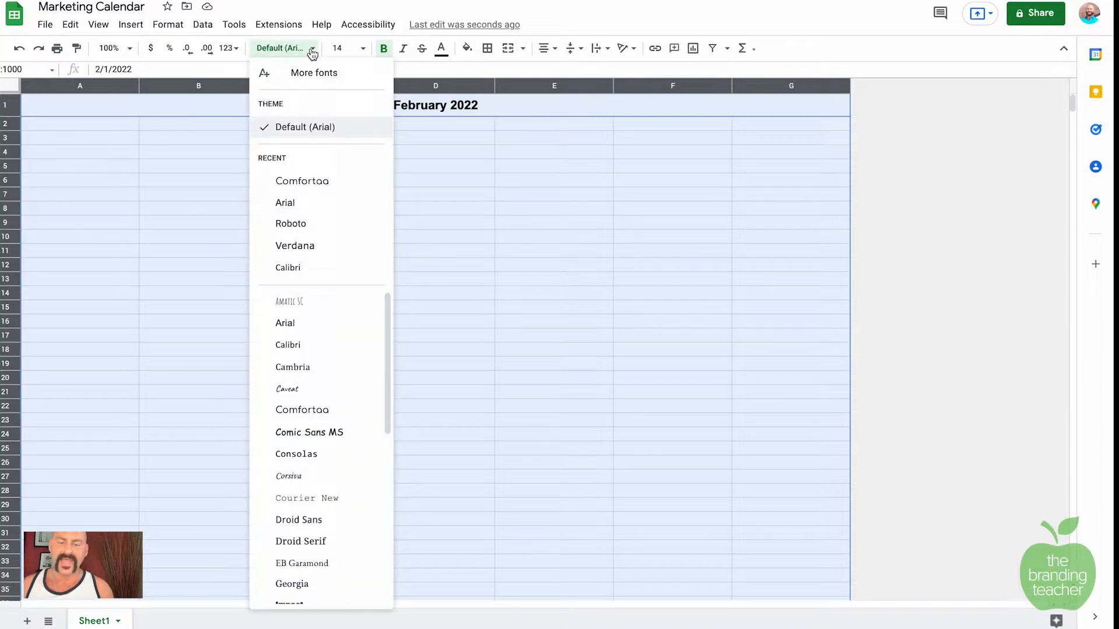
click(336, 182)
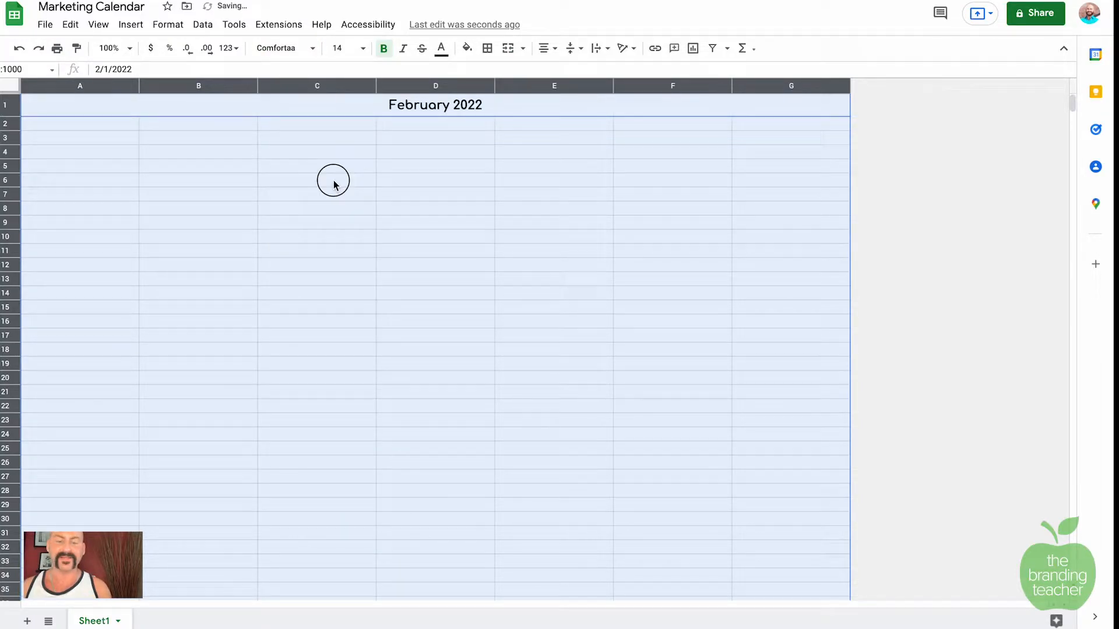
click(333, 180)
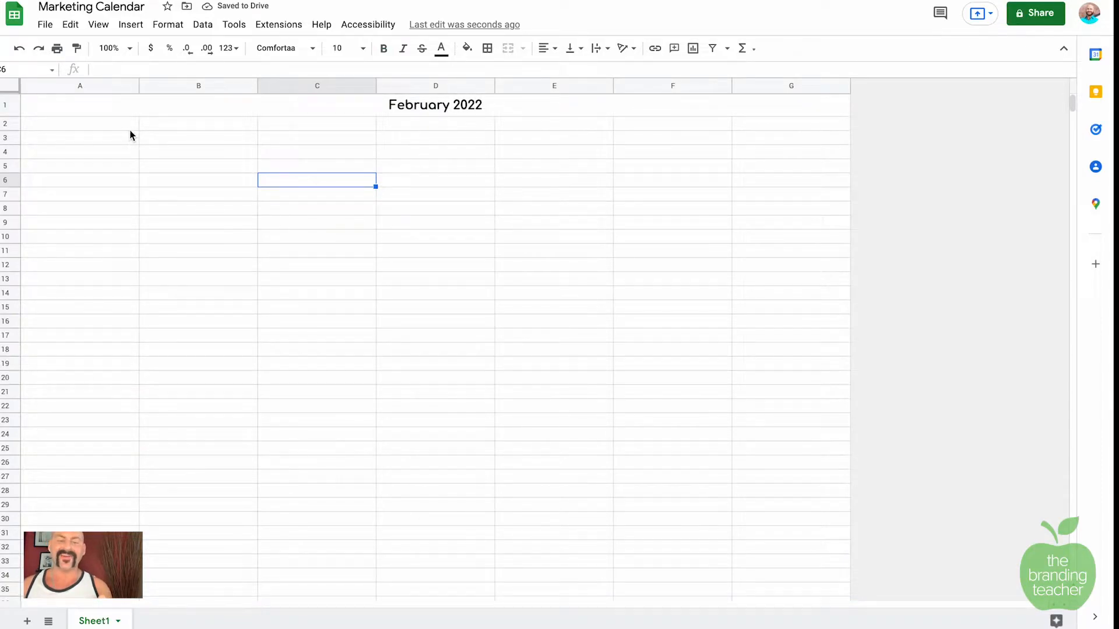
click(125, 128)
Step: Enter the day names Sunday through Saturday across A2:G2 (Wednesday typed as 'Wendesday')
text(Sunday)
key(Tab)
text(M)
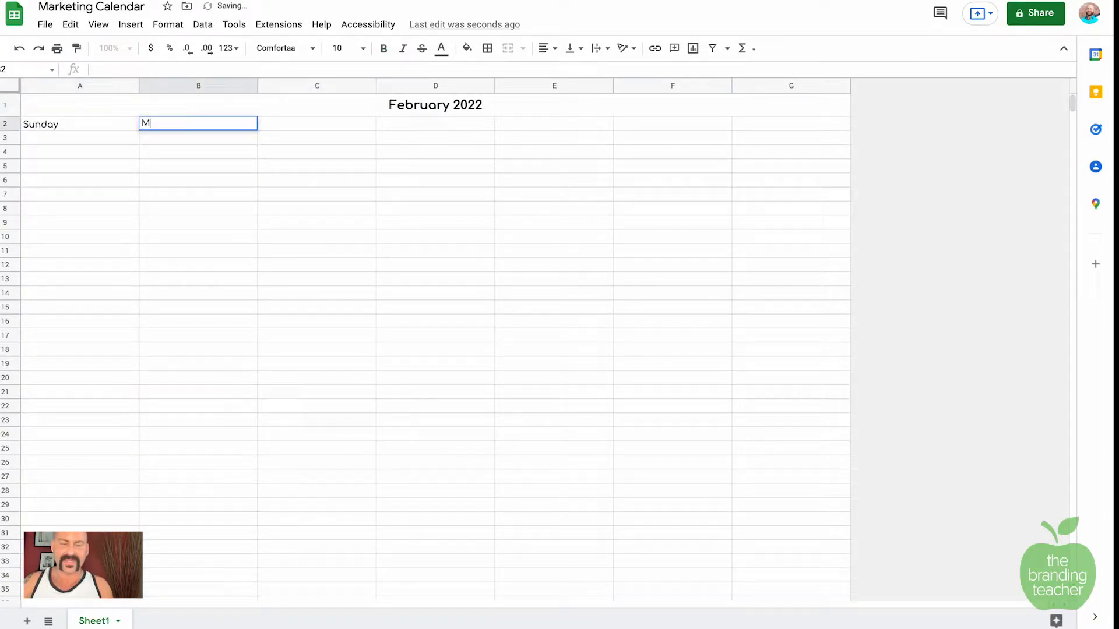
text(onday)
key(Tab)
text(Tuesday)
key(Tab)
text(Wendesday)
key(Tab)
text(Thursday)
key(Tab)
text(Friday)
key(Tab)
text(Saturday)
Step: Make the day-name row bold and horizontally centred, then select Sunday's first-week cell
drag(45, 127, 756, 127)
click(383, 49)
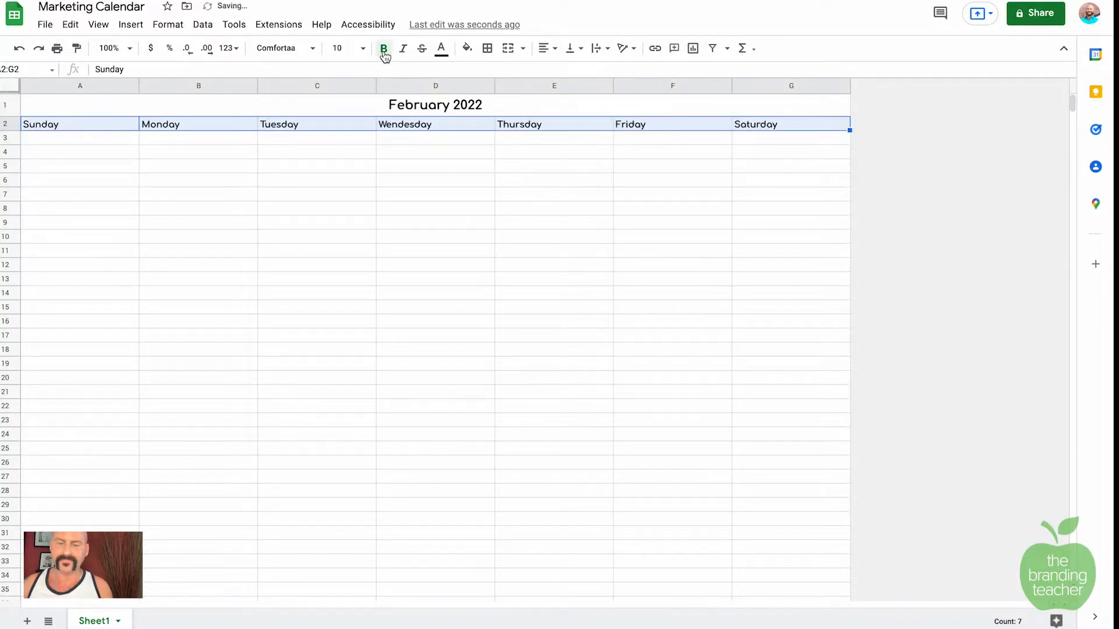
click(546, 48)
click(561, 71)
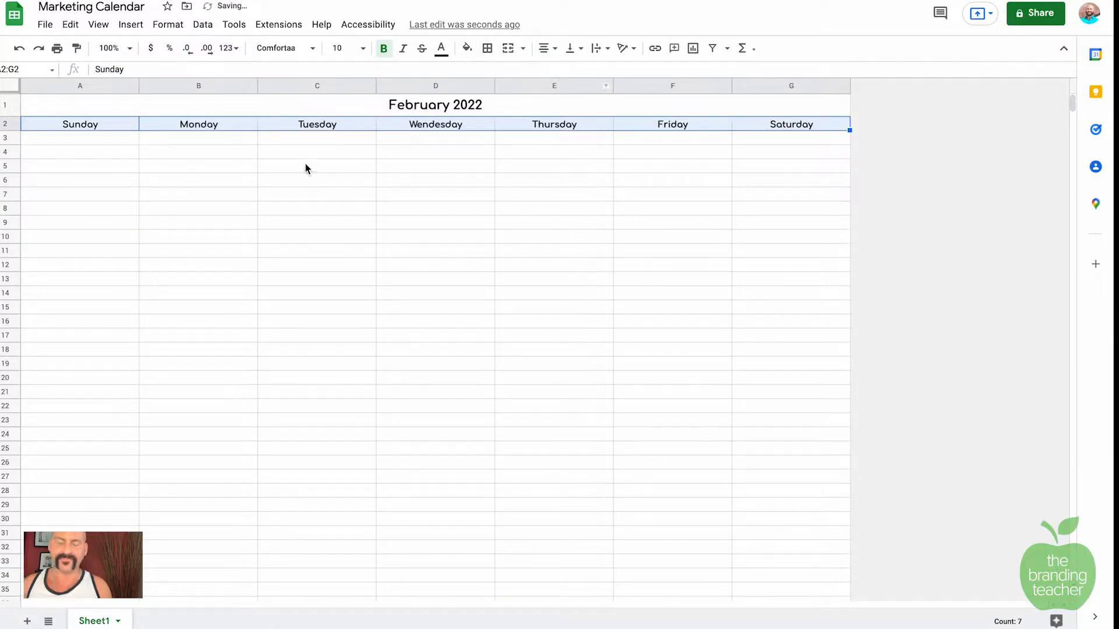
click(284, 153)
click(195, 153)
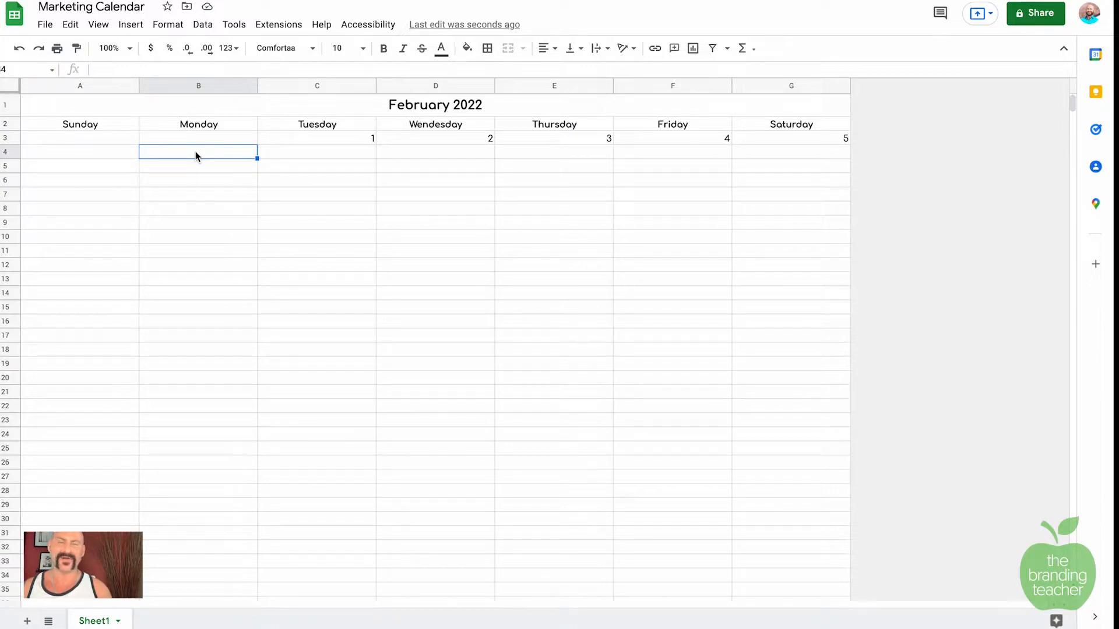
click(120, 153)
Step: Merge A4:A9 into one tall cell, paint that merge across B4:G9, and check each day box
drag(118, 160, 110, 227)
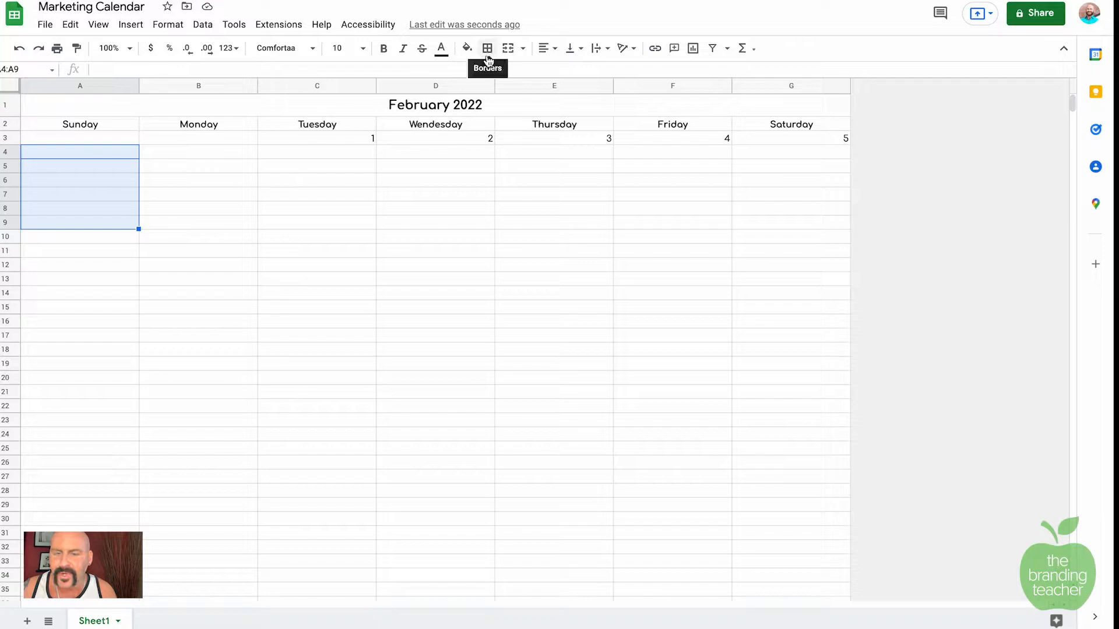
click(508, 51)
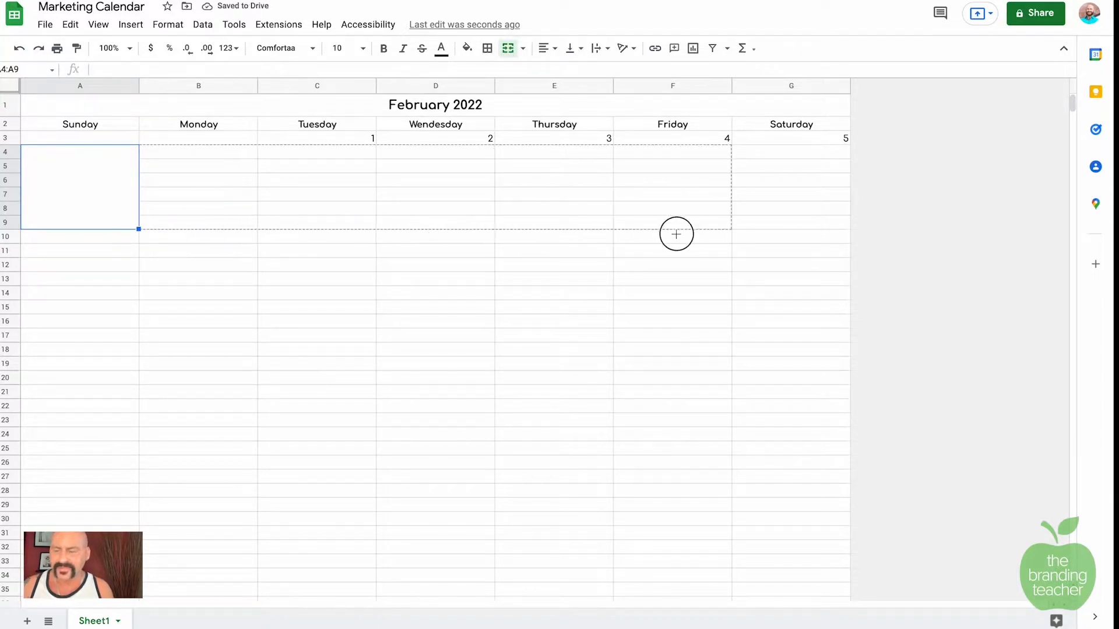
shift+click(778, 226)
click(65, 242)
click(93, 209)
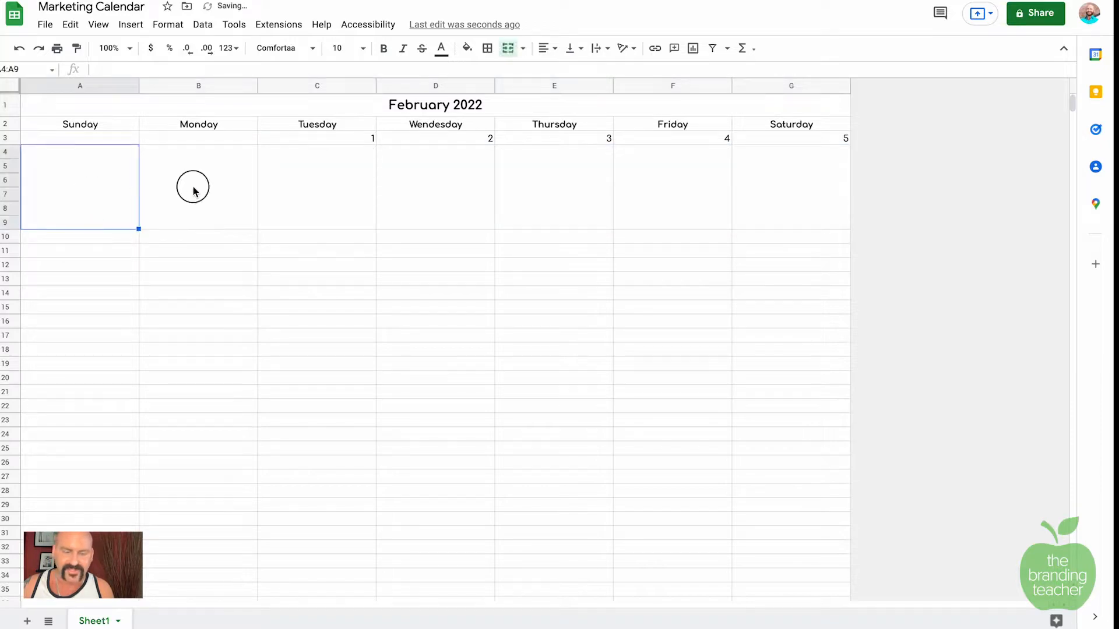
click(192, 196)
click(293, 192)
click(427, 194)
click(561, 192)
click(679, 187)
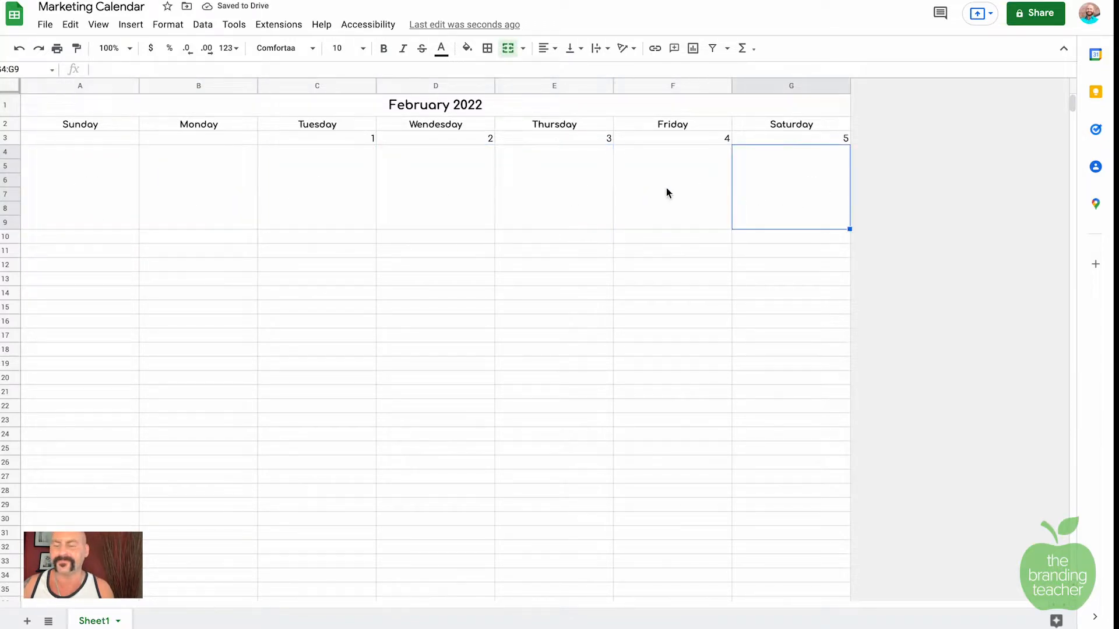
click(775, 187)
click(90, 169)
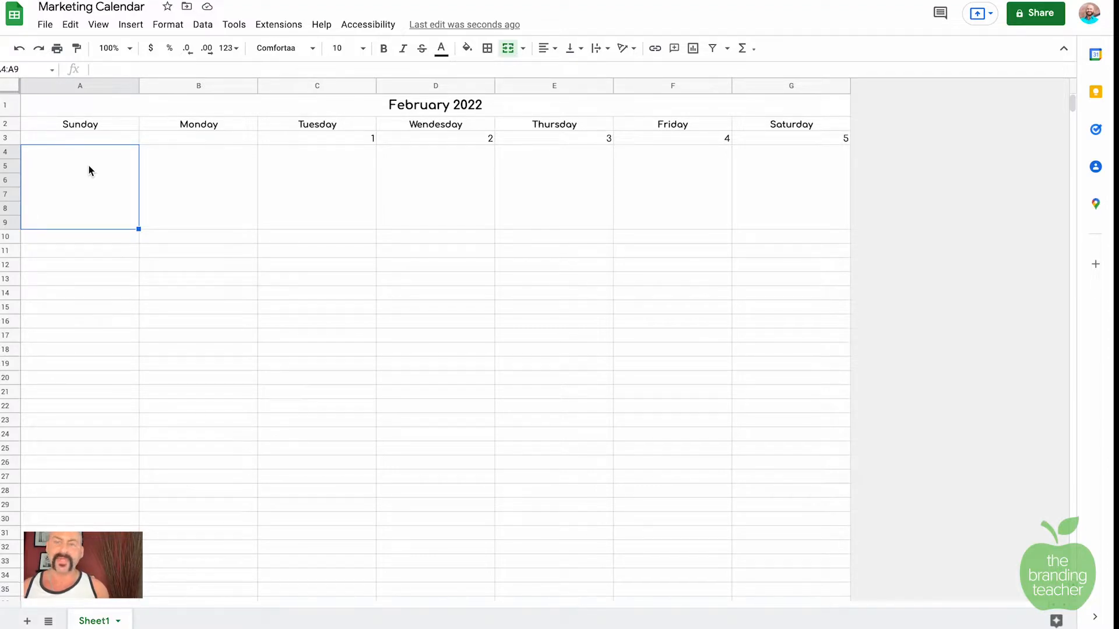
Step: Apply all borders in grey to every cell of the sheet
key(ctrl+a)
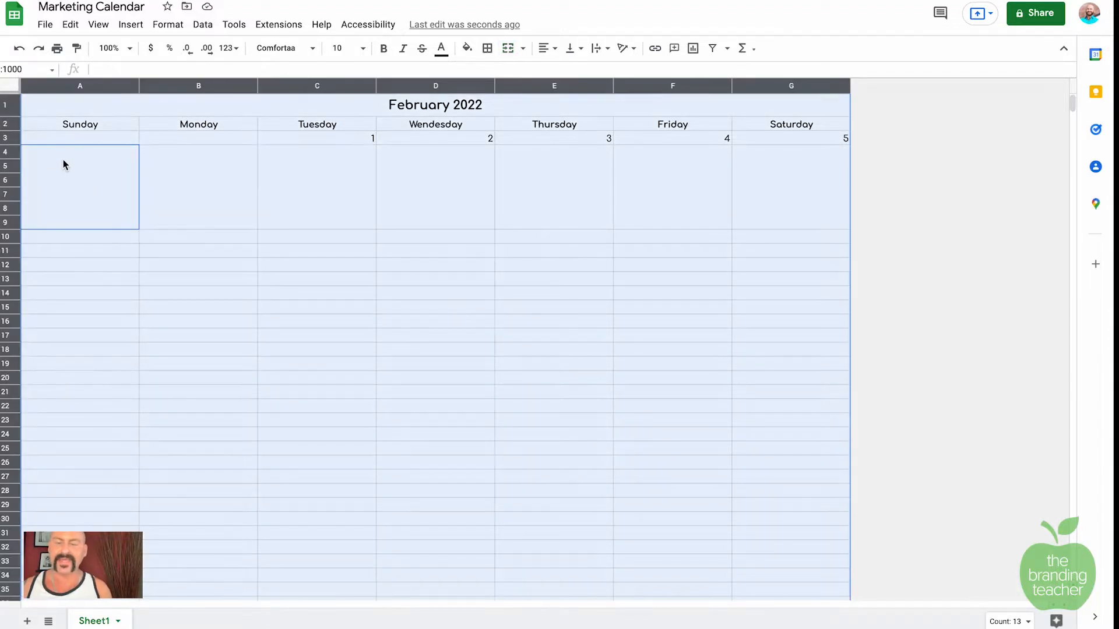
click(488, 53)
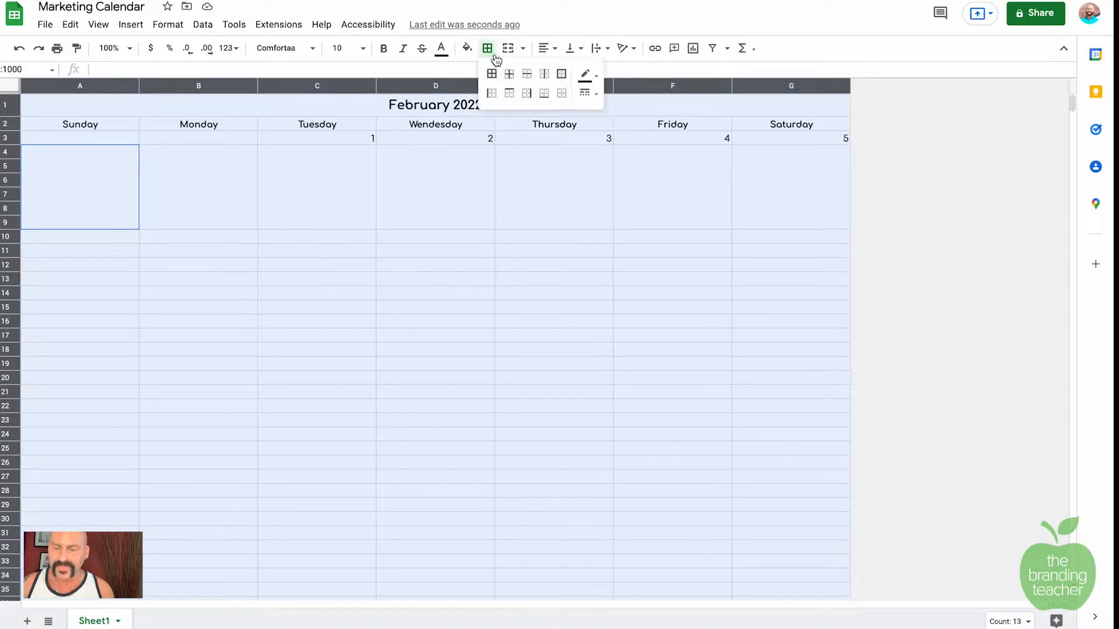
click(491, 74)
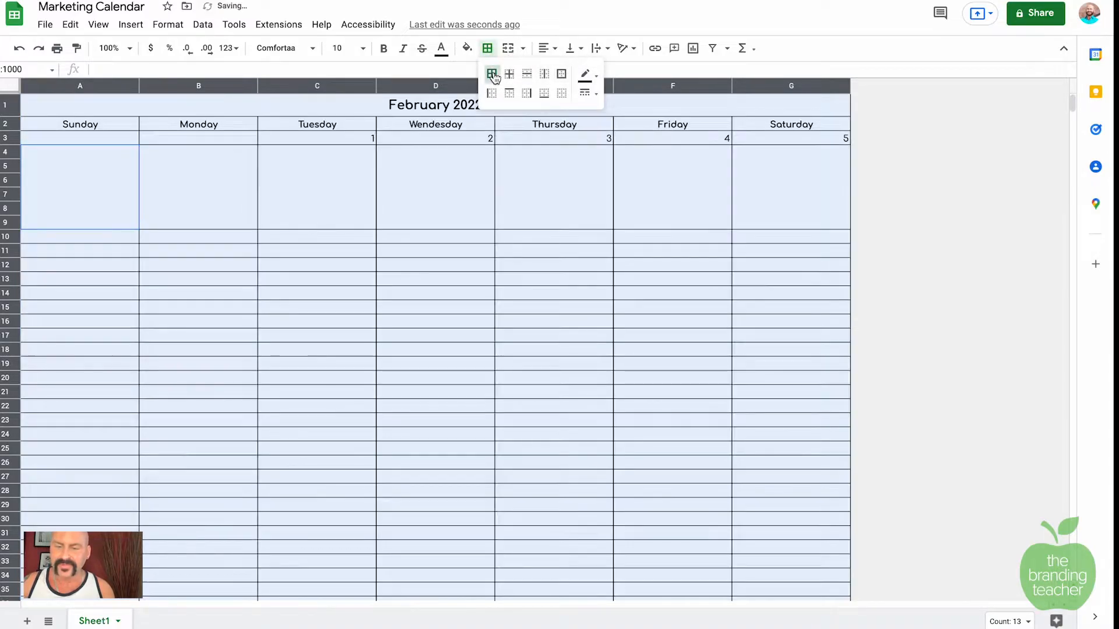
click(587, 75)
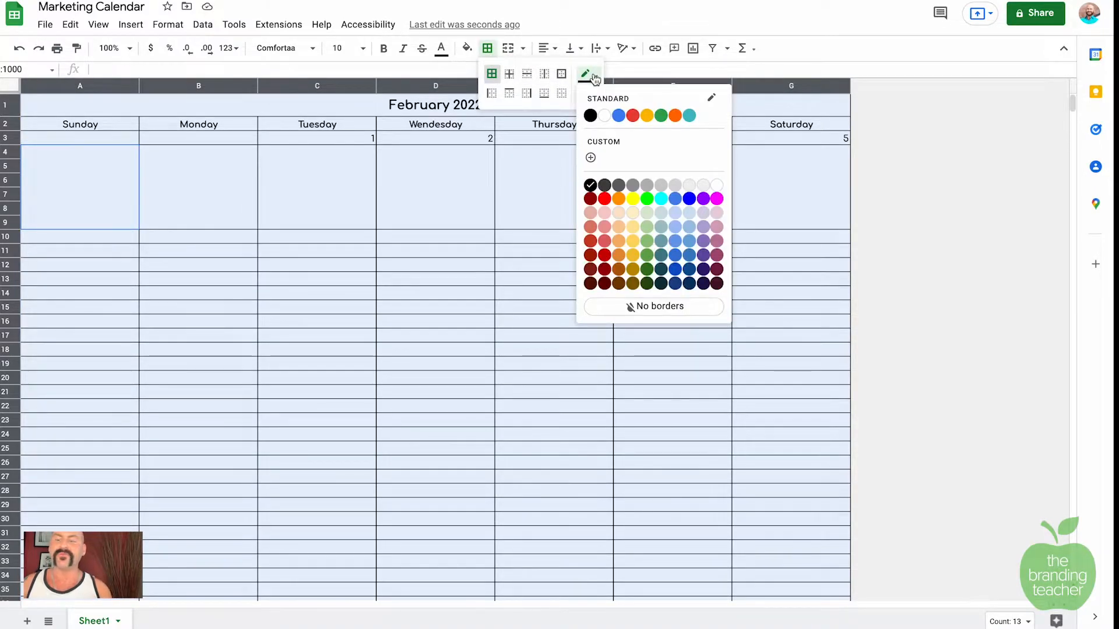
click(658, 185)
click(565, 181)
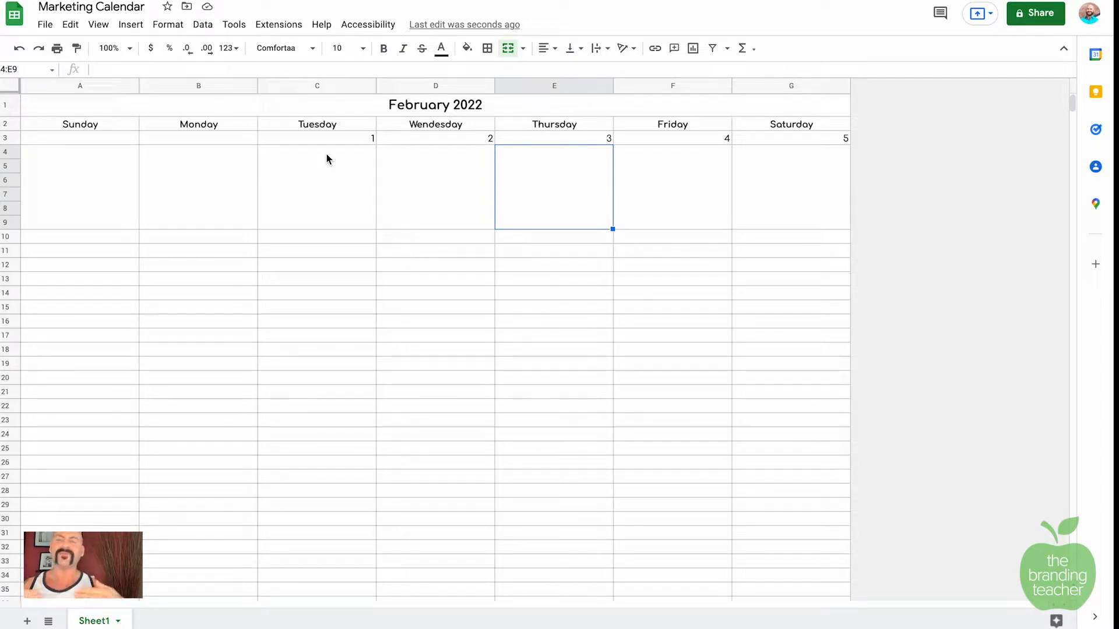
Step: Copy the first-week block A3:G9 and paste it below, at rows 10 and 31
drag(32, 139, 842, 225)
key(ctrl+c)
click(80, 239)
key(ctrl+v)
key(ctrl+z)
key(ctrl+v)
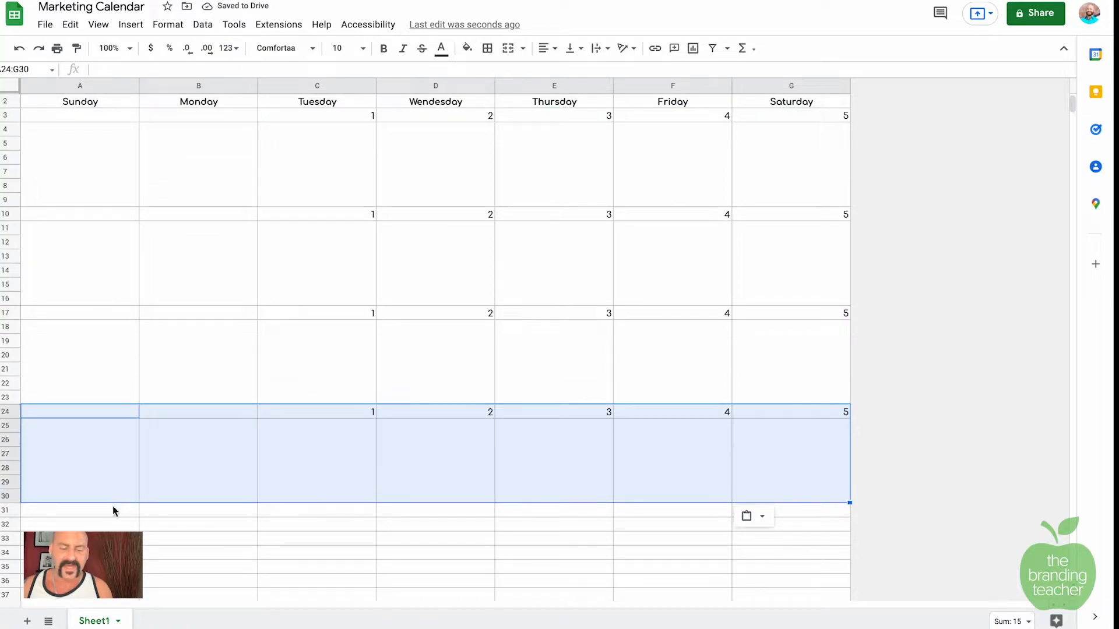
click(114, 513)
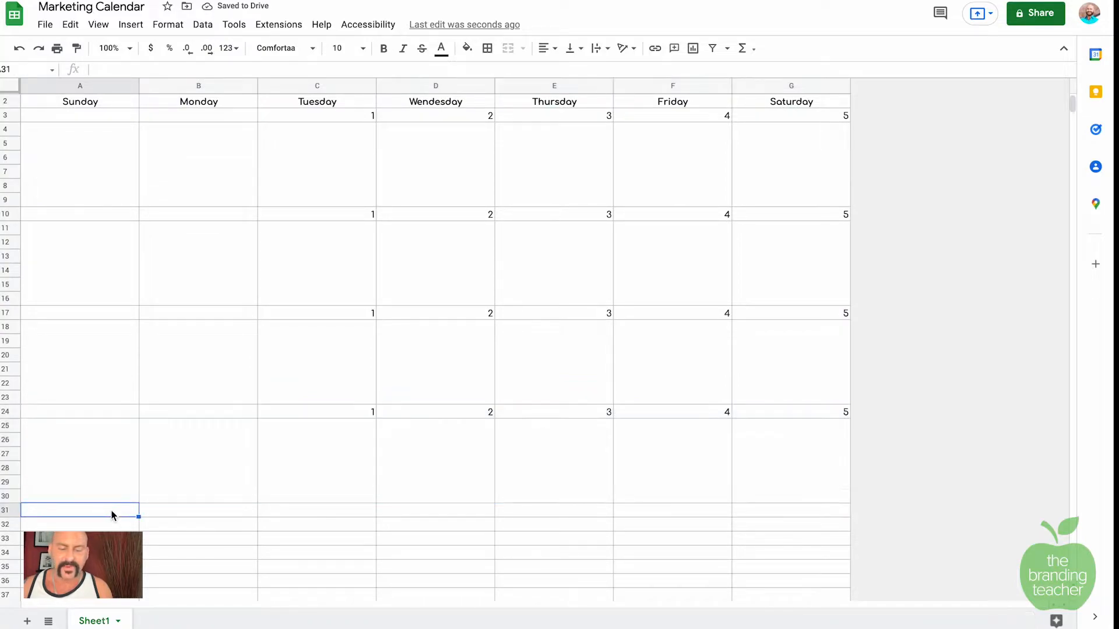
key(ctrl+v)
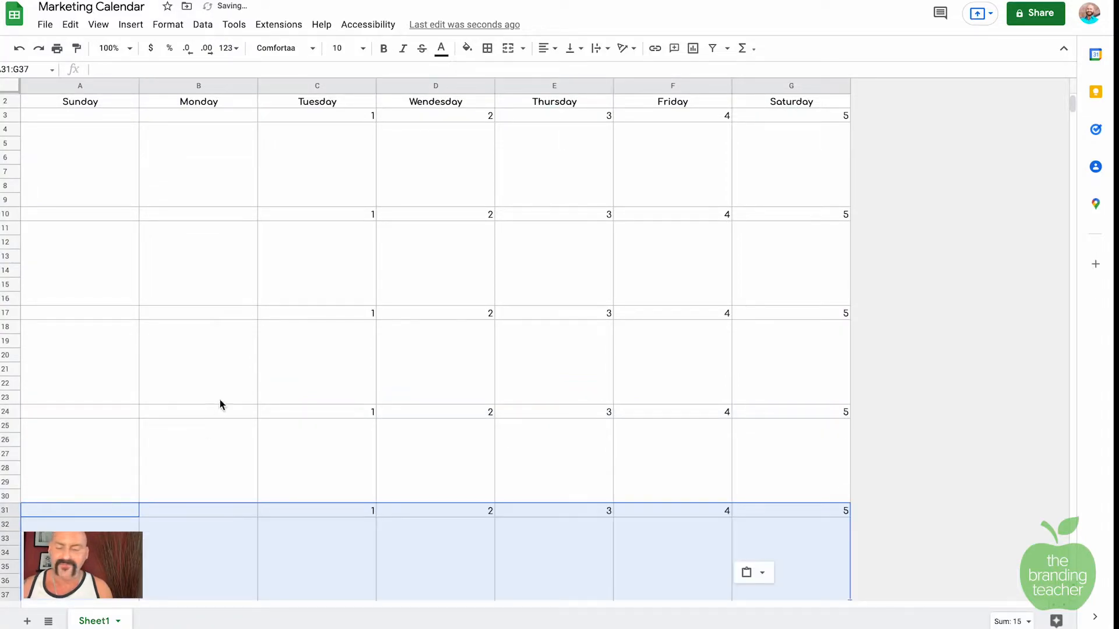
scroll(219, 399, down, 1)
scroll(219, 399, up, 2)
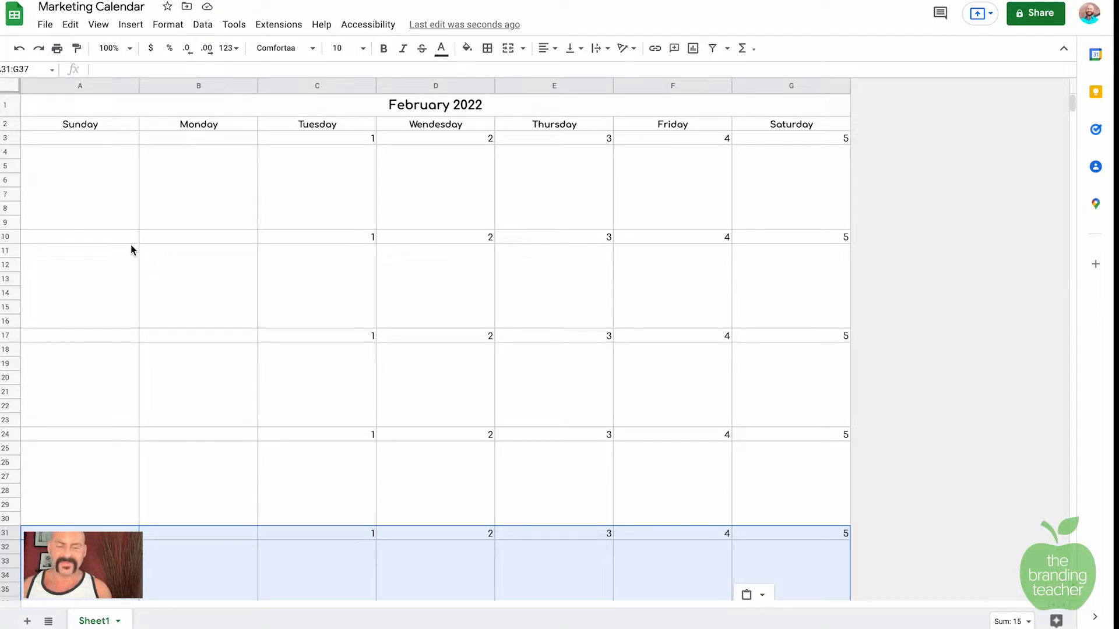
Step: Renumber the second week's date cells 6, 7, 8, 9 and 10
click(112, 237)
text(6)
key(Tab)
text(7)
key(Tab)
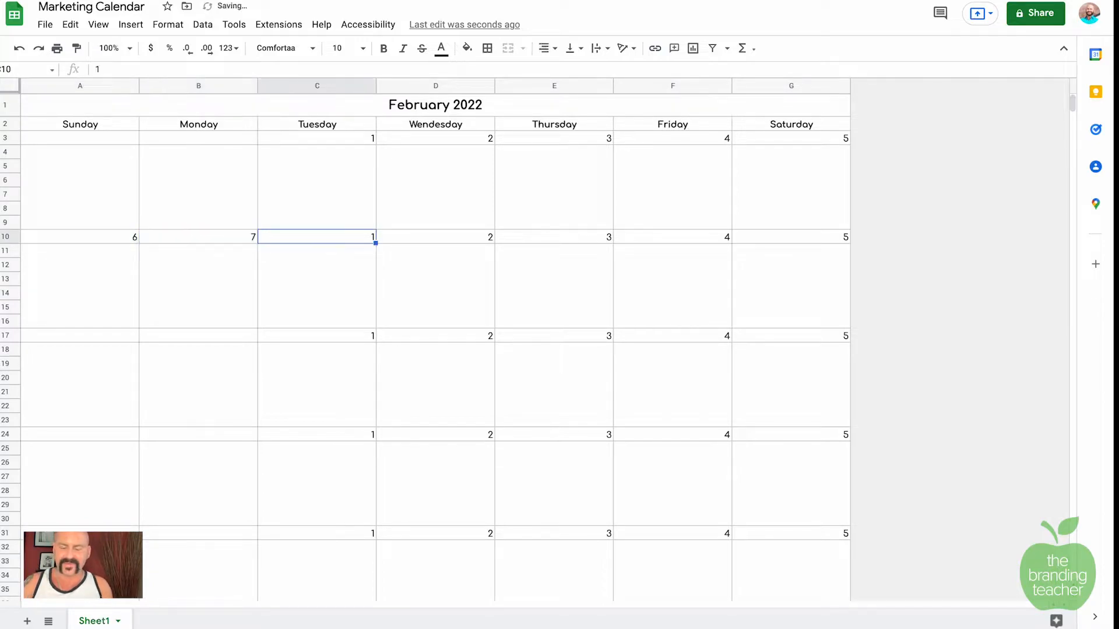
text(8)
key(Tab)
text(9)
key(Tab)
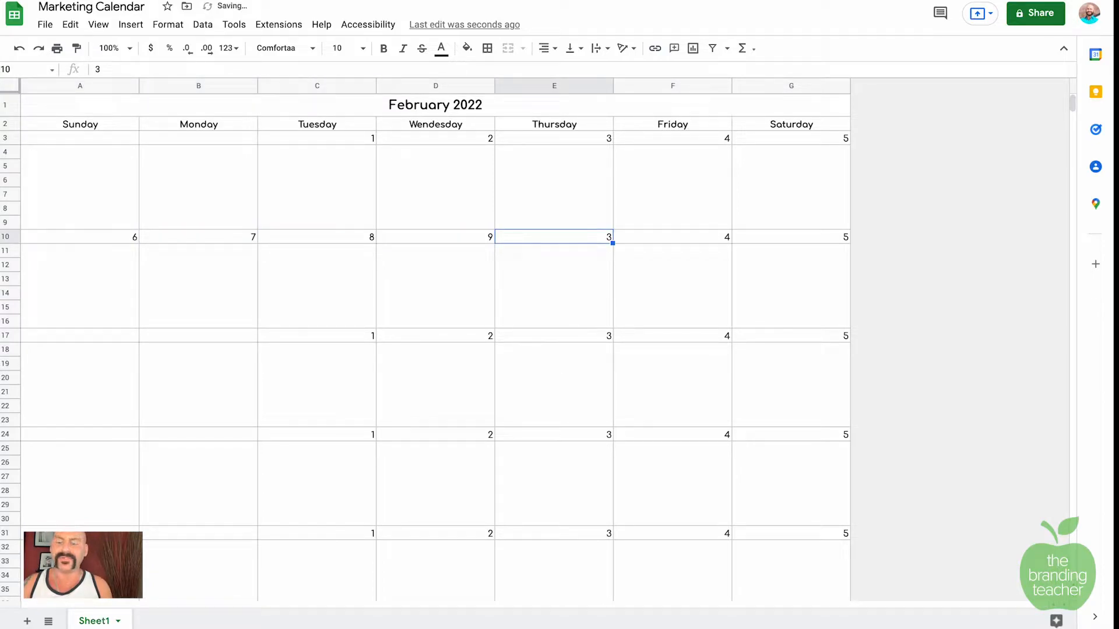
text(10)
key(Tab)
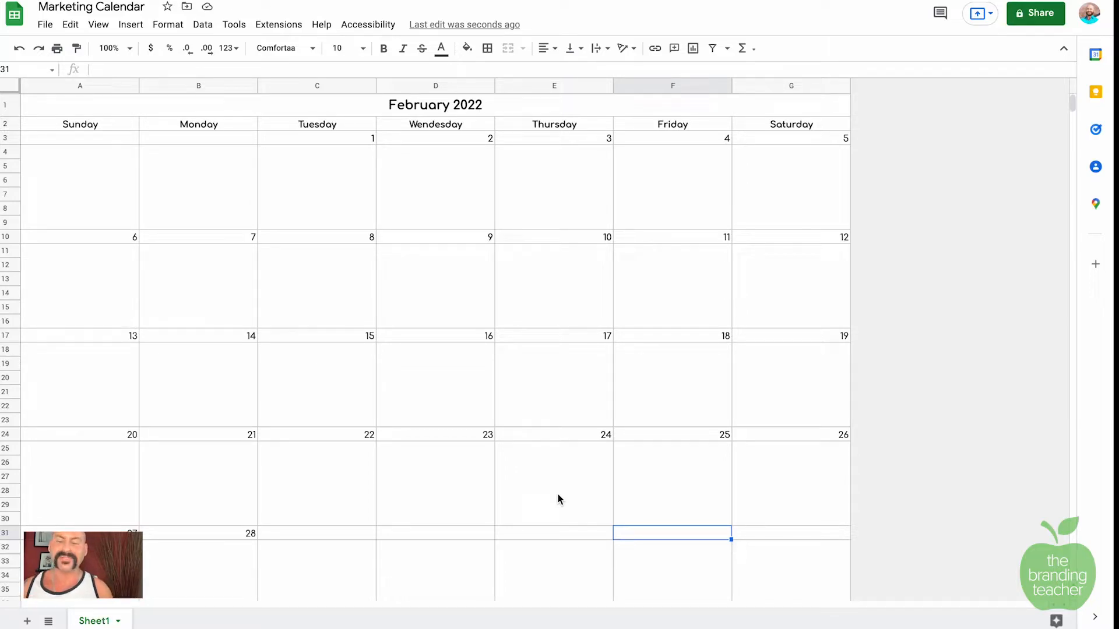
drag(438, 106, 439, 201)
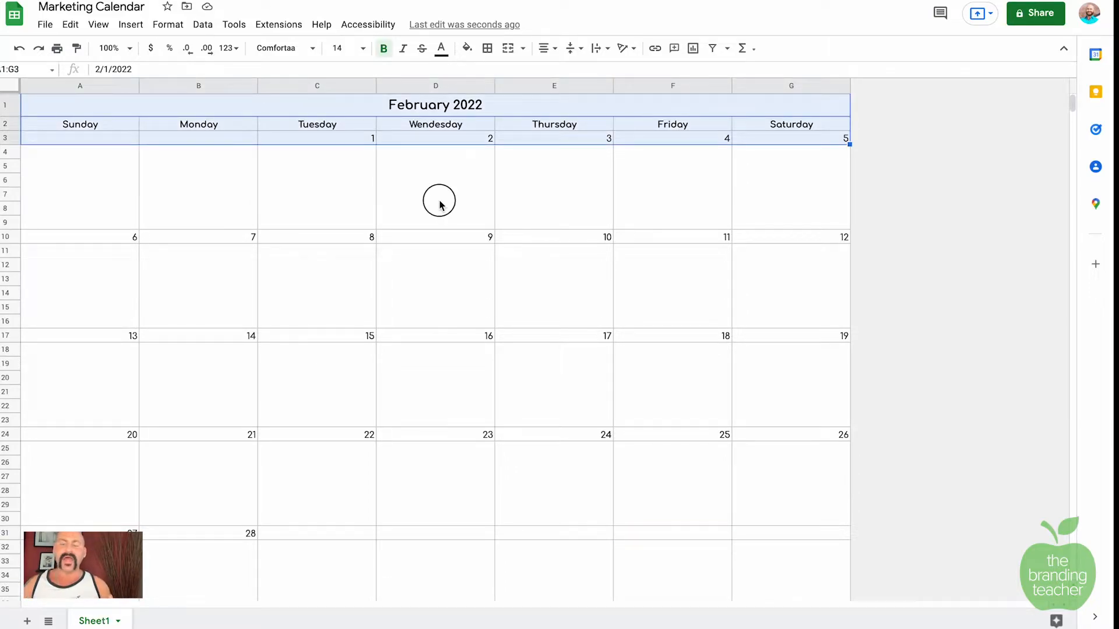
click(440, 204)
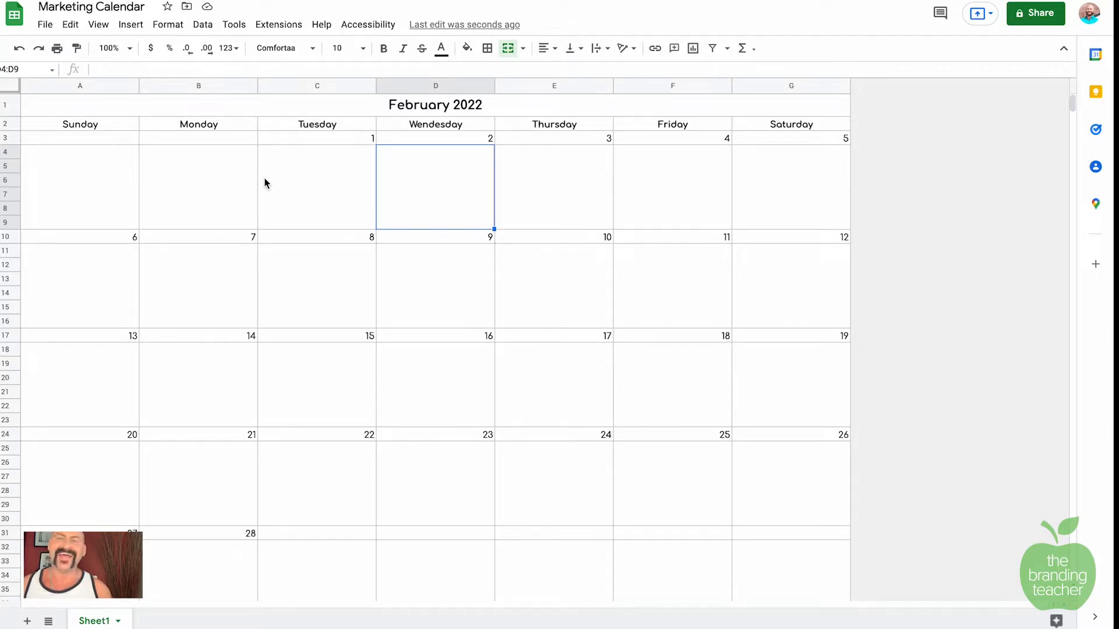
Step: Colour the title, day names and first date row with a pasted custom hex green
drag(54, 99, 565, 140)
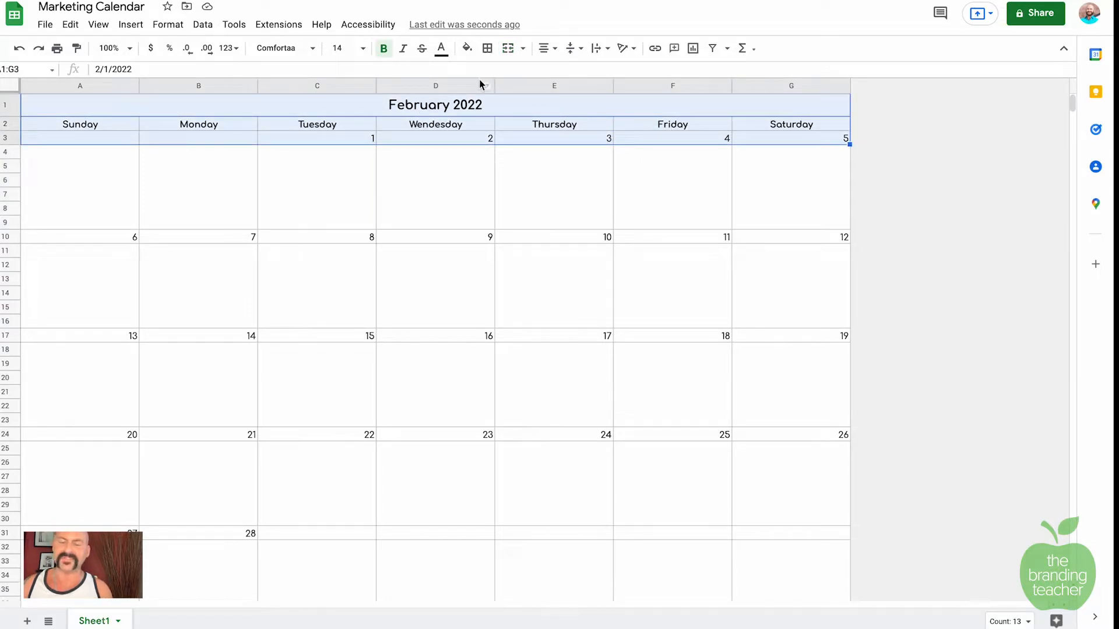
click(442, 47)
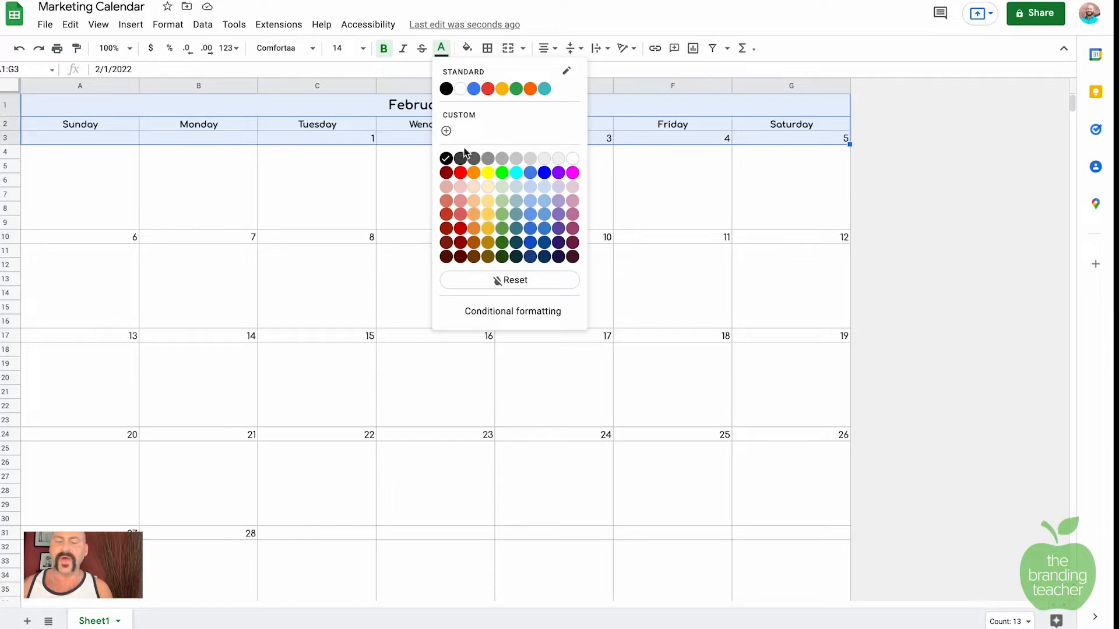
click(448, 132)
triple_click(561, 221)
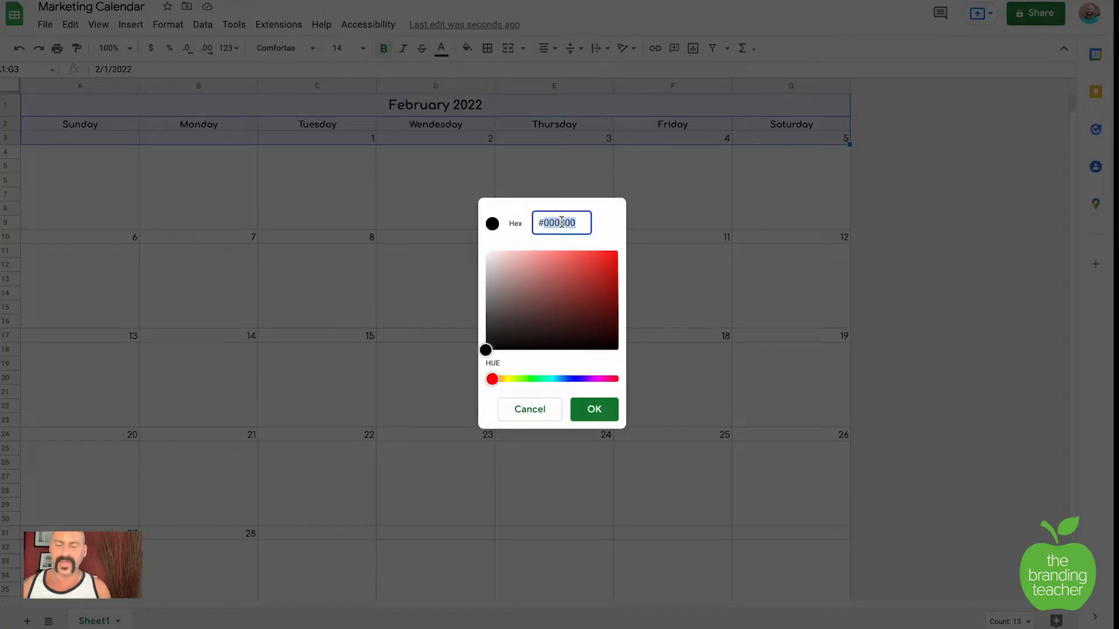
key(ctrl+v)
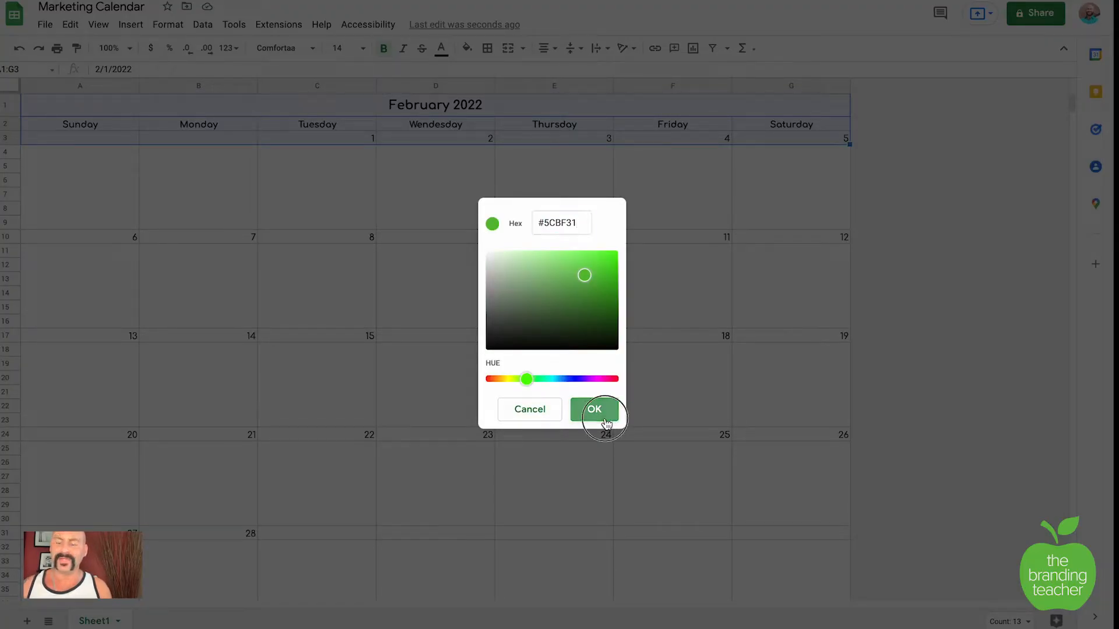
click(595, 409)
Step: Apply the custom green text colour to dates 6–12 and 13–19
drag(112, 242, 844, 238)
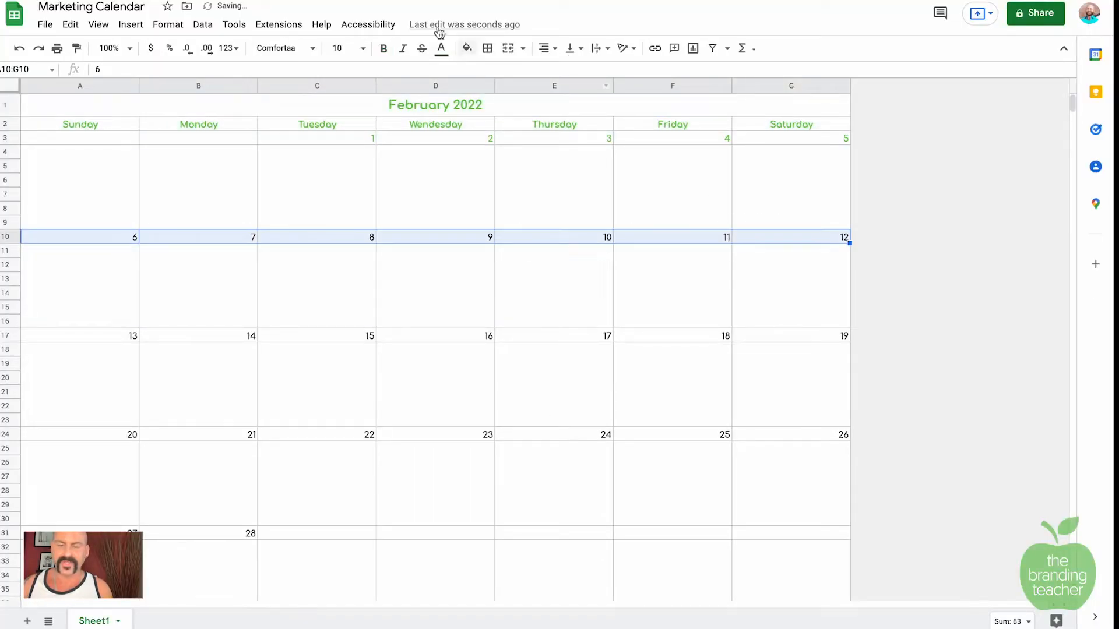
click(441, 48)
click(446, 132)
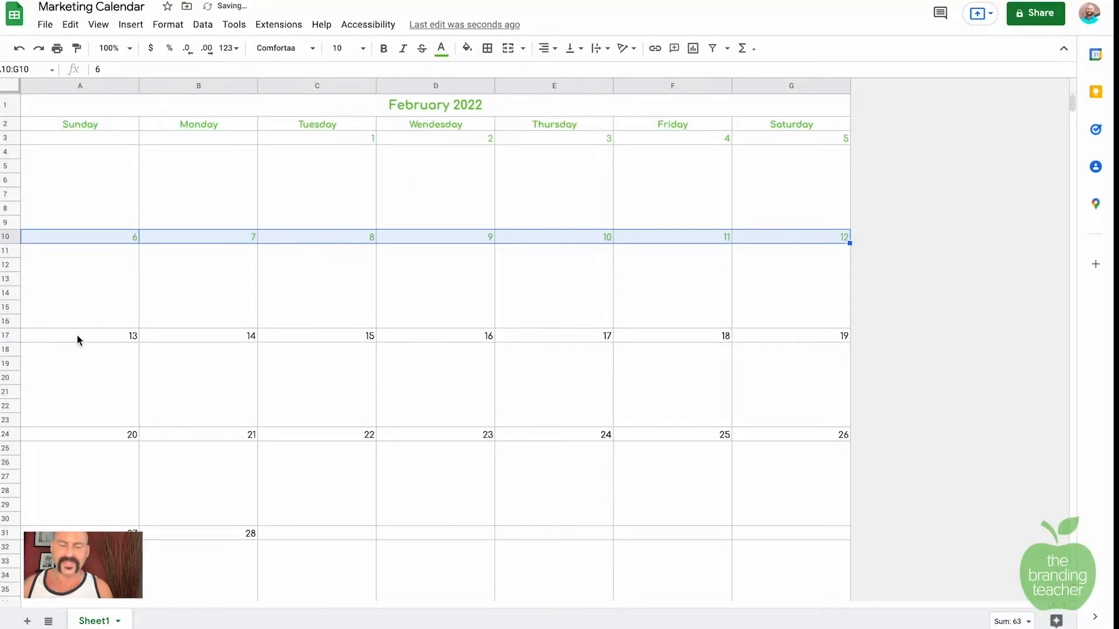
drag(77, 338, 776, 344)
click(441, 48)
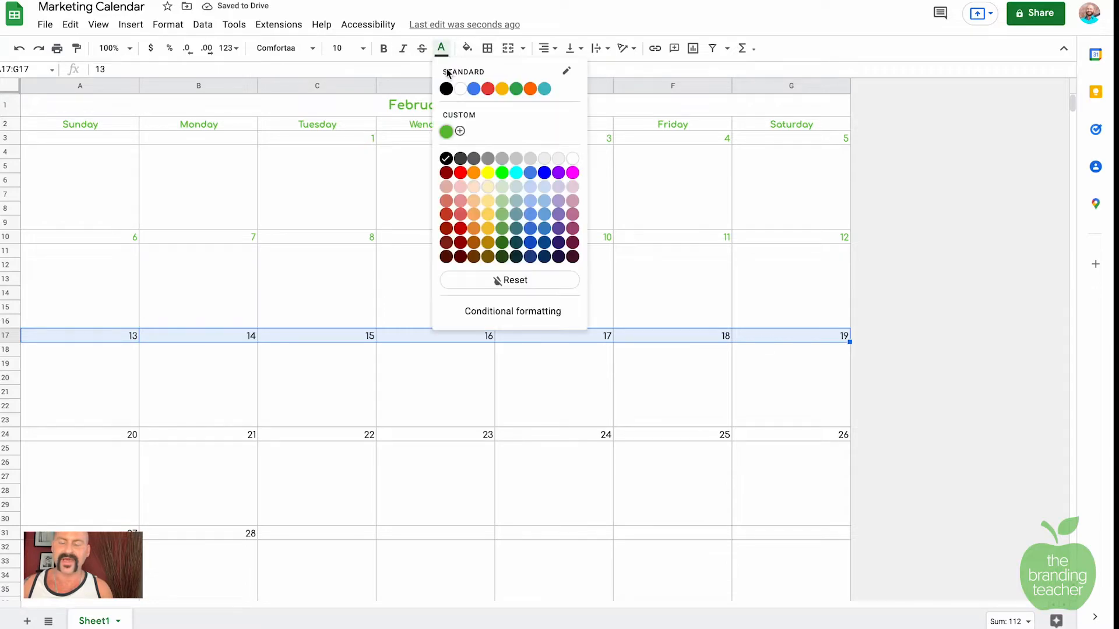
click(446, 131)
Step: Apply the custom green text colour to dates 20–26 and 27–28
drag(133, 434, 844, 435)
click(441, 48)
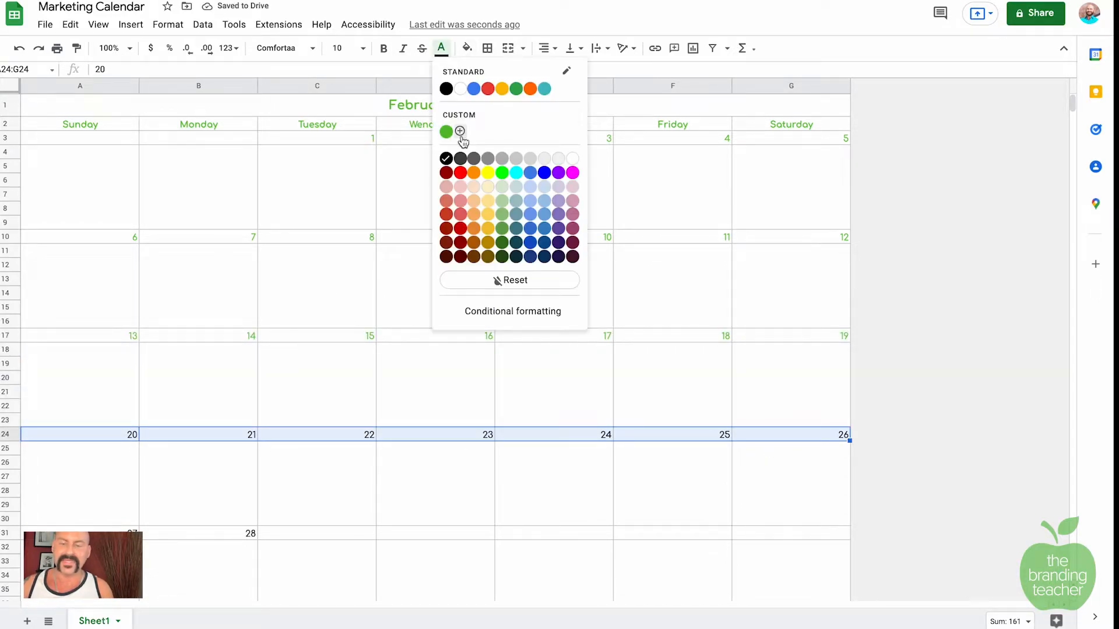
click(447, 131)
drag(134, 529, 250, 533)
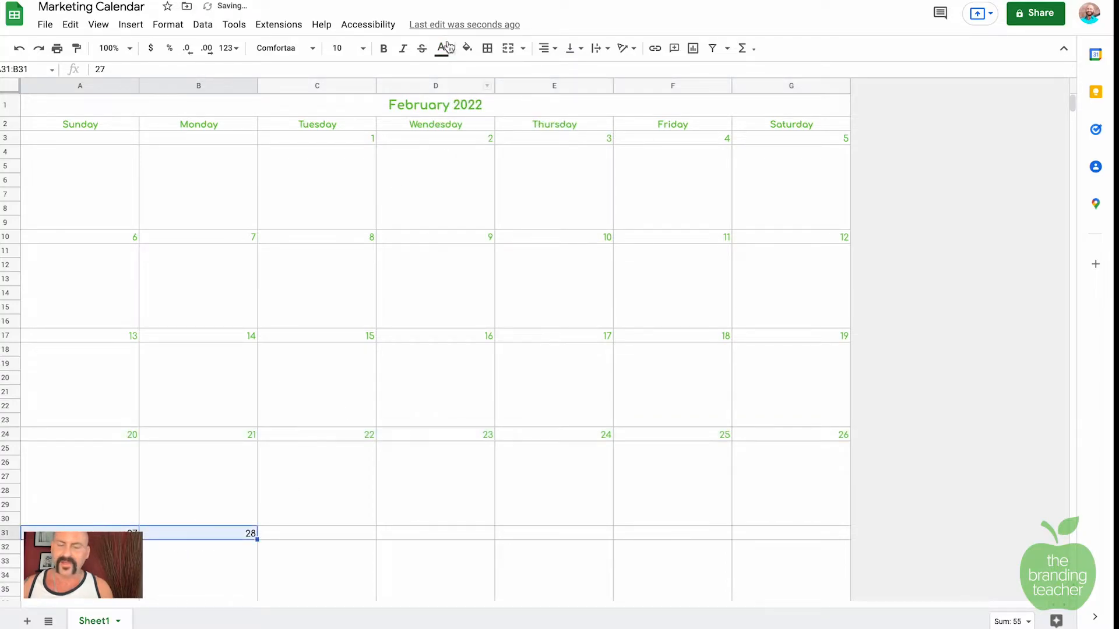
click(441, 47)
click(447, 132)
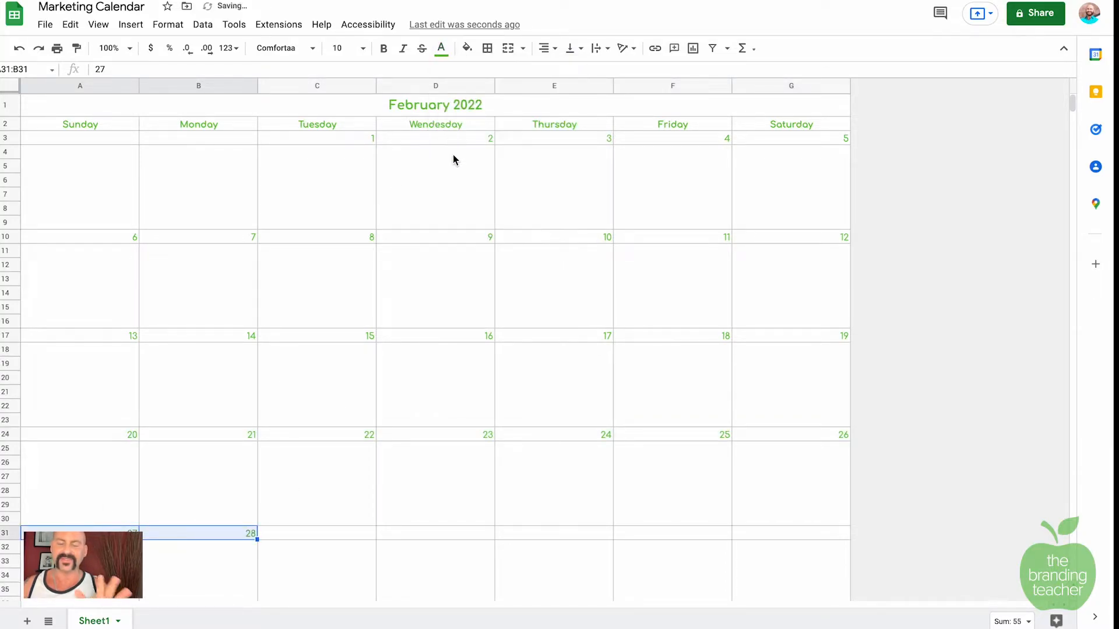
click(404, 246)
click(247, 193)
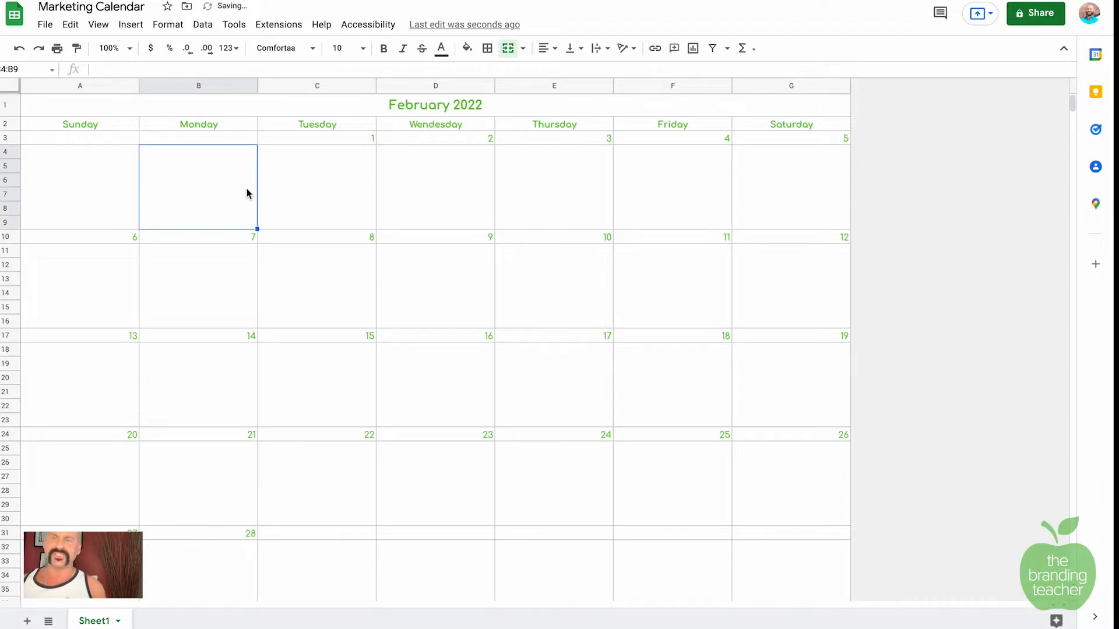
Step: Enter 'YouTube: Branding Basics' as the first post in the February 1 box
click(292, 193)
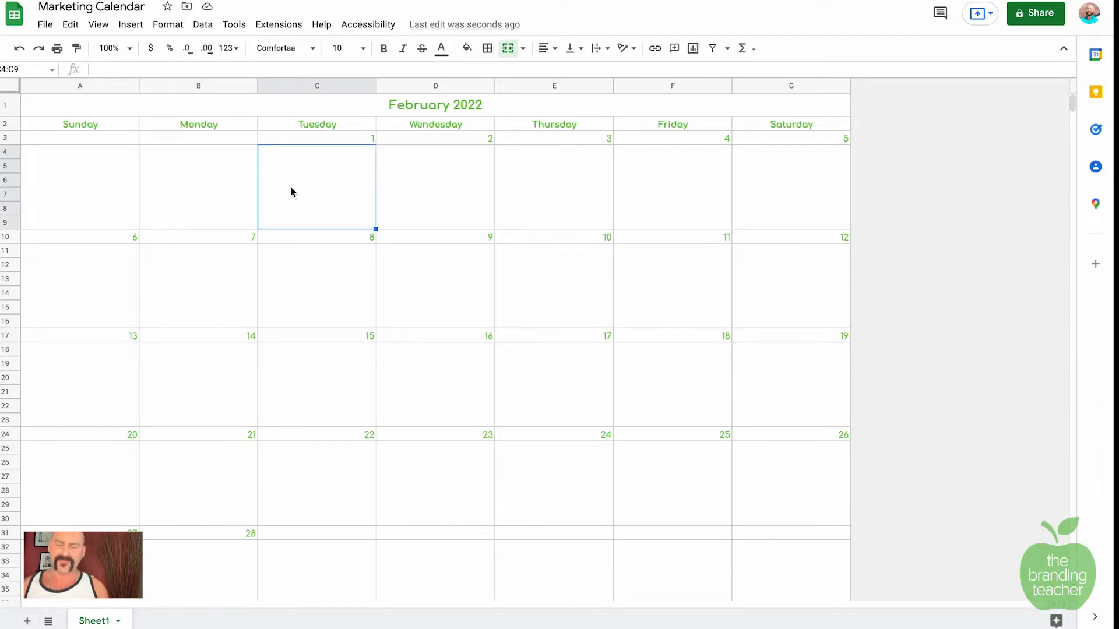
text(YouTube: Branding Basics)
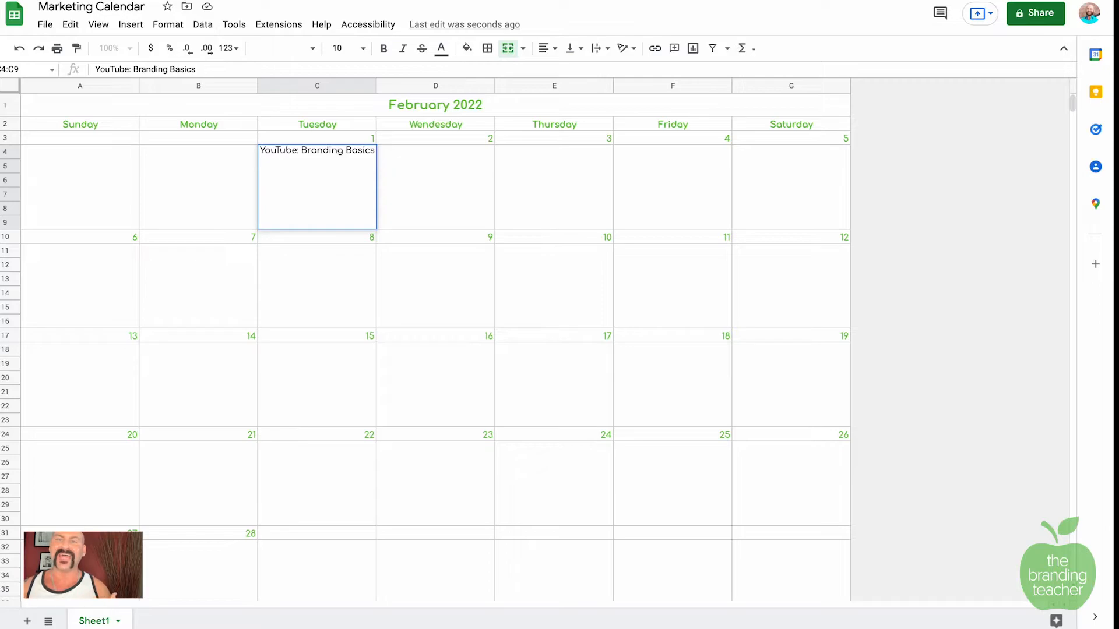
Step: Add 'LinkedIn: Poll - What is Branding', 'Facebook: Coupon for Course' and 'TikTok: How to make a text box' lines
text(Link)
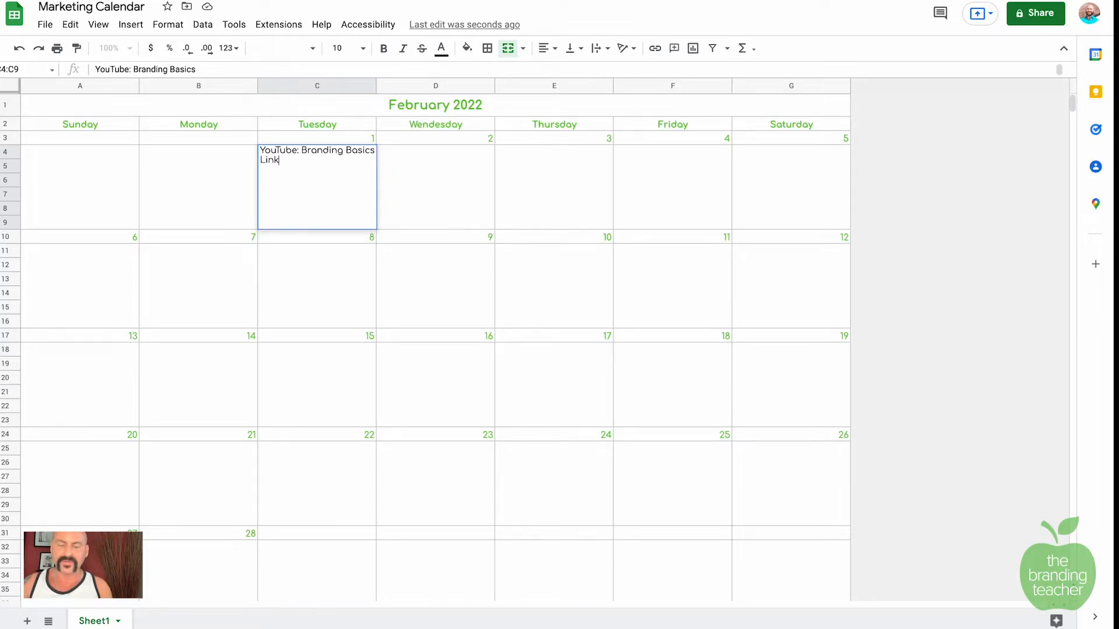
text(edIn: Po)
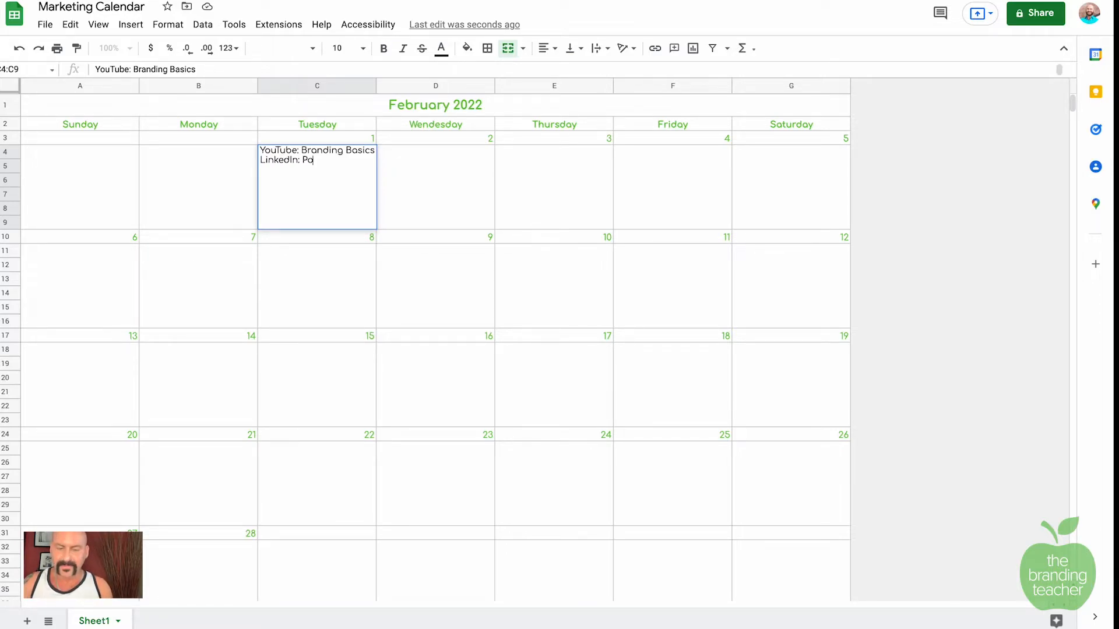
text(ll - What is Branding )
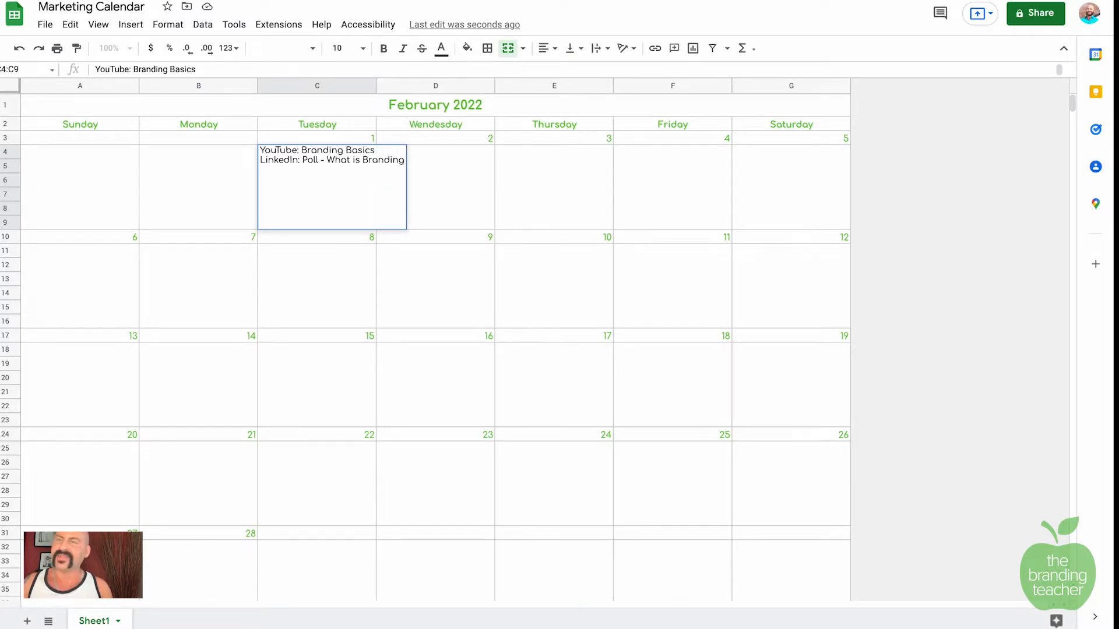
text(Facevook)
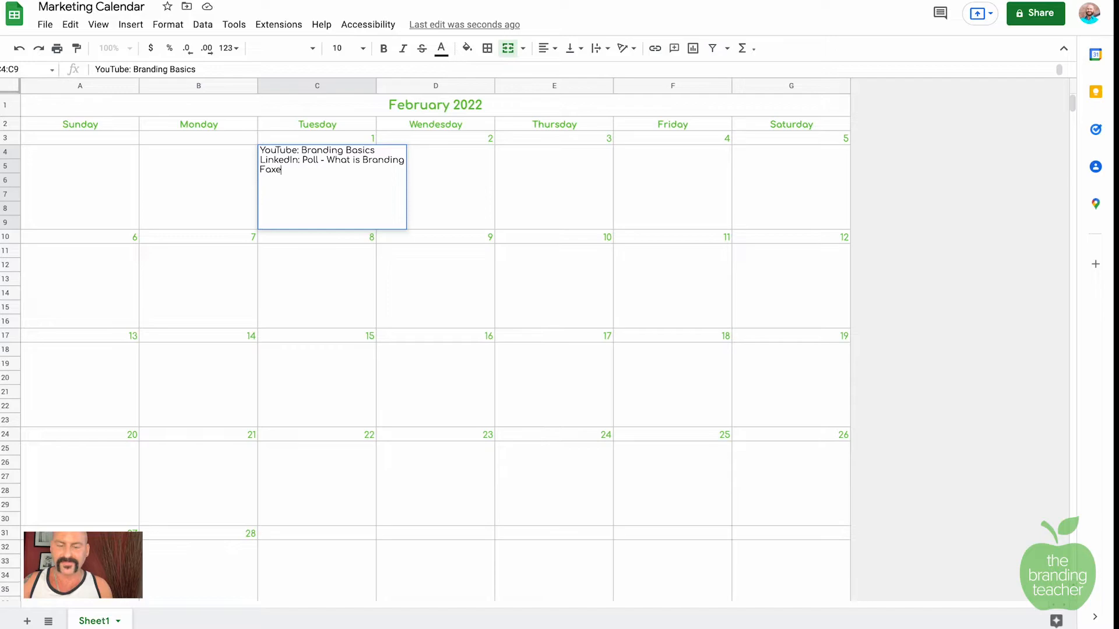
key(BackSpace)
key(BackSpace)
key(BackSpace)
key(BackSpace)
text(book)
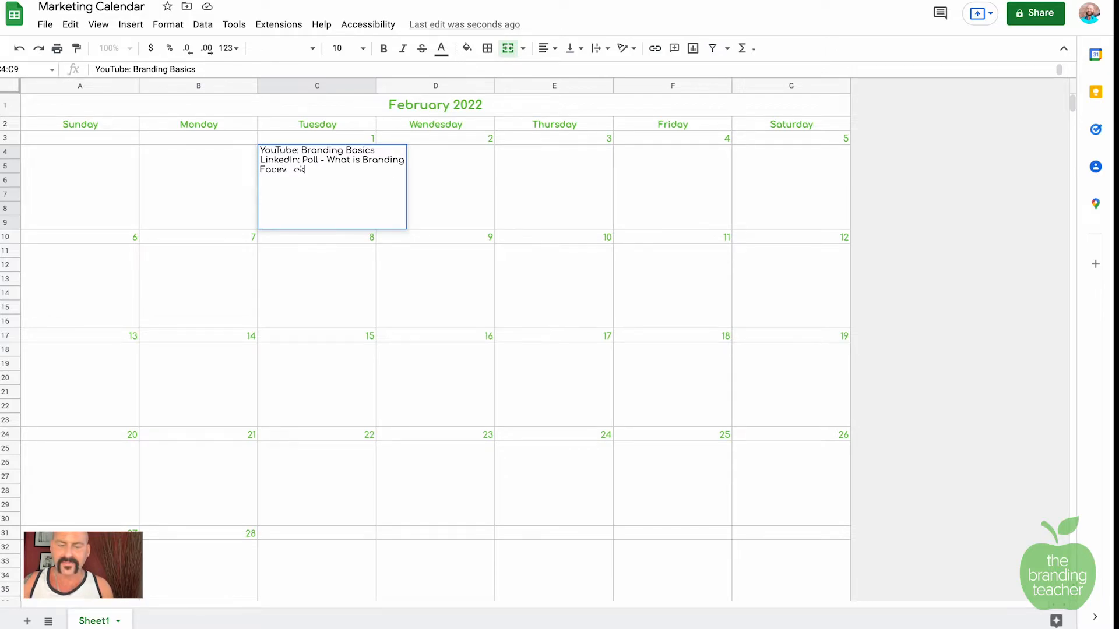
text(: Coupon)
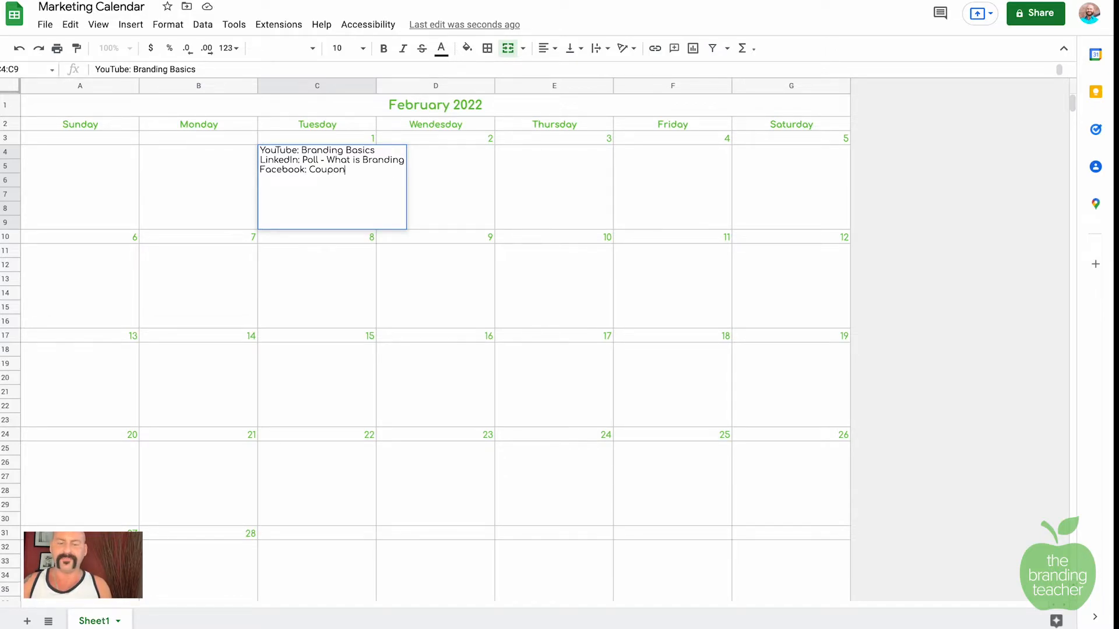
text( for Course)
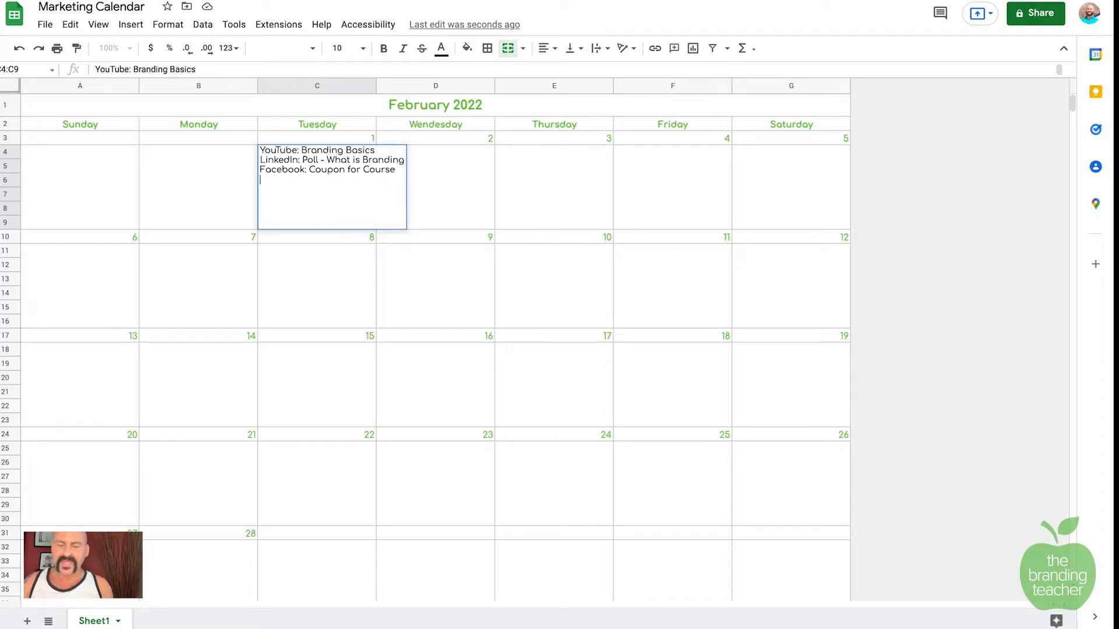
key(ctrl+Return)
text(TikTok: How to make a text box)
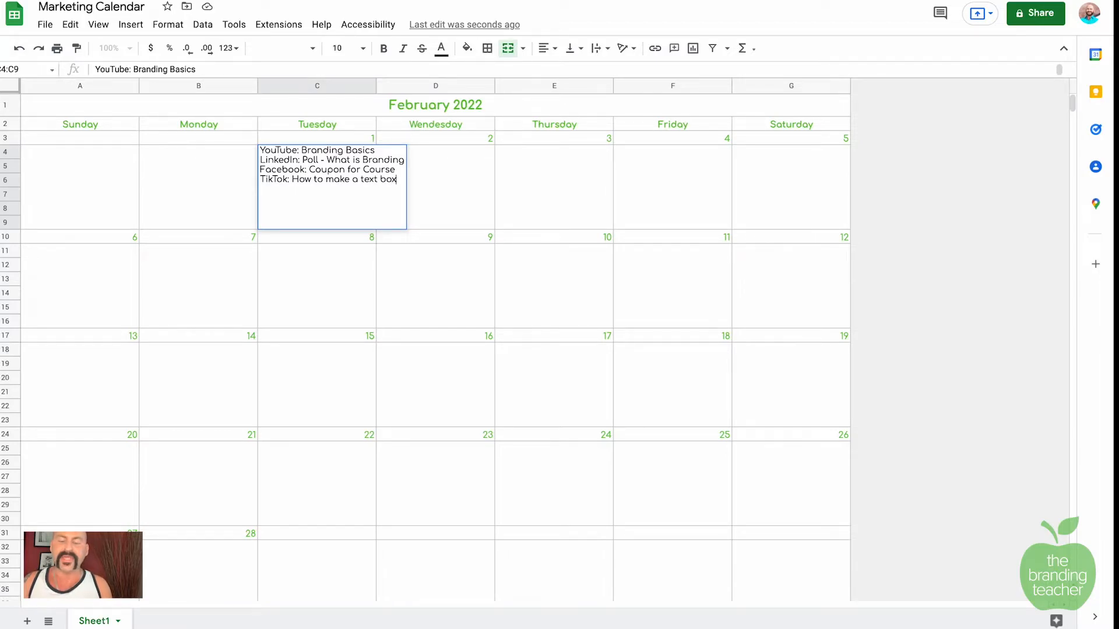
key(Tab)
click(353, 169)
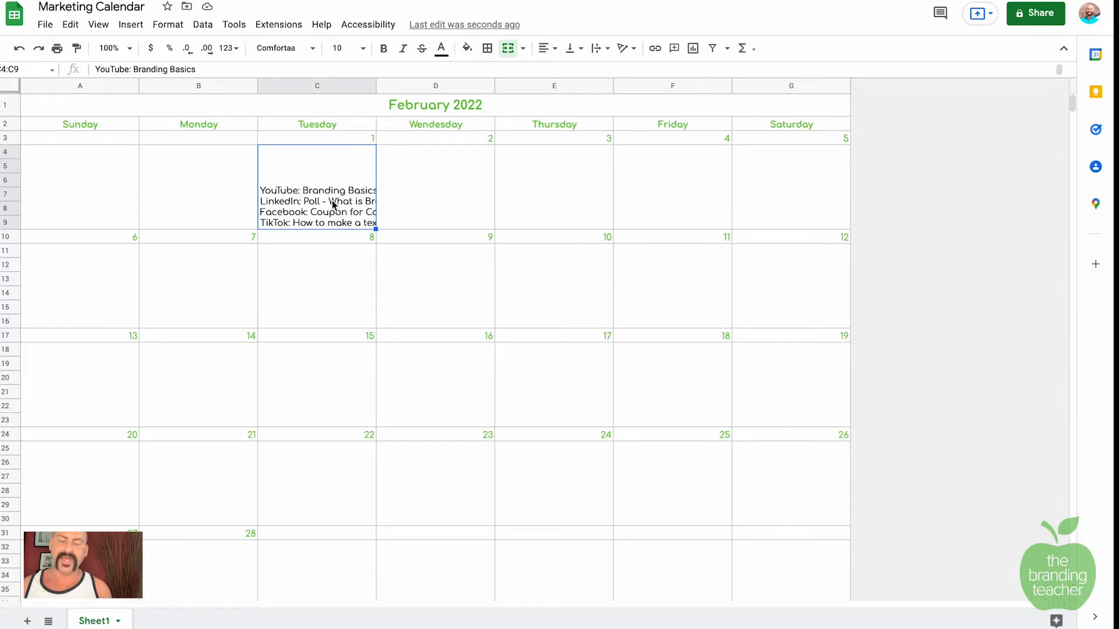
Step: Top-align the February 1 box and the first two weeks' day boxes
click(578, 50)
click(572, 70)
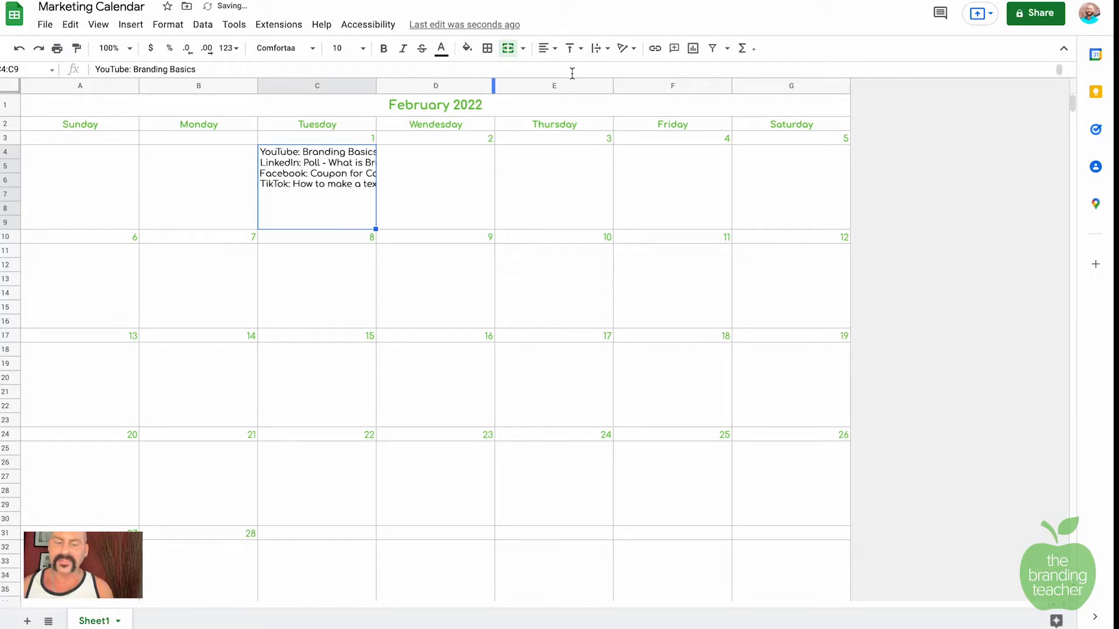
drag(44, 159, 793, 192)
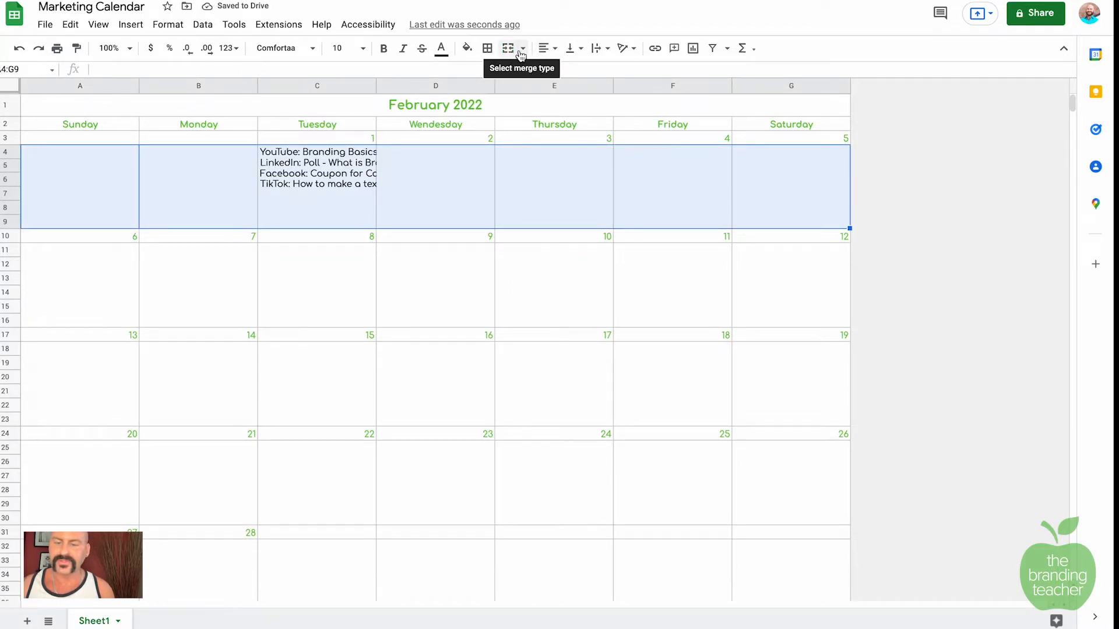
click(579, 53)
click(572, 71)
drag(87, 273, 490, 294)
drag(563, 295, 793, 291)
click(574, 48)
click(571, 70)
Step: Top-align the day boxes of the third, fourth and last weeks
drag(60, 389, 719, 380)
drag(726, 379, 783, 382)
drag(125, 397, 772, 385)
click(574, 49)
click(572, 71)
drag(131, 468, 780, 477)
click(574, 49)
click(571, 70)
drag(125, 568, 655, 576)
click(573, 49)
click(572, 70)
click(227, 184)
click(324, 178)
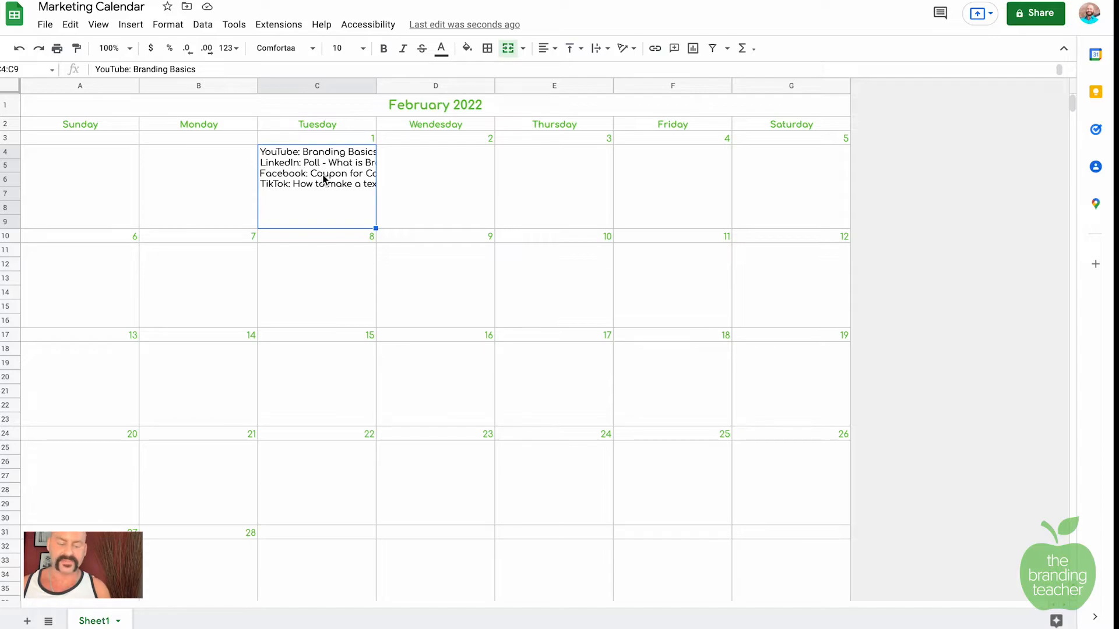
Step: Shrink the February 1 post text to font size 8
double_click(322, 174)
key(ctrl+a)
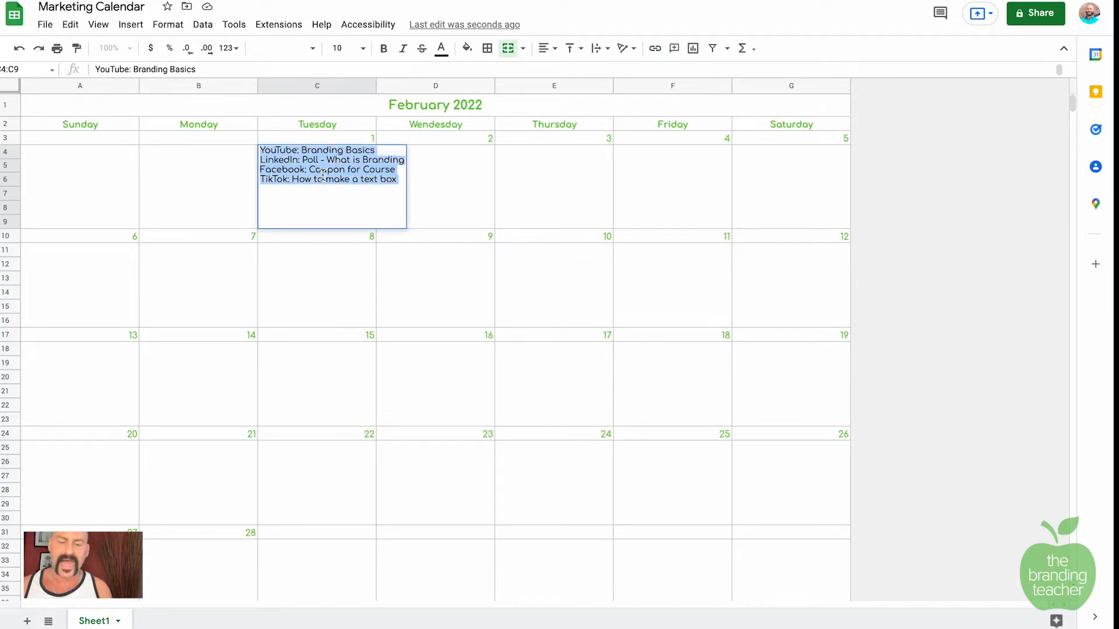
click(361, 48)
click(341, 116)
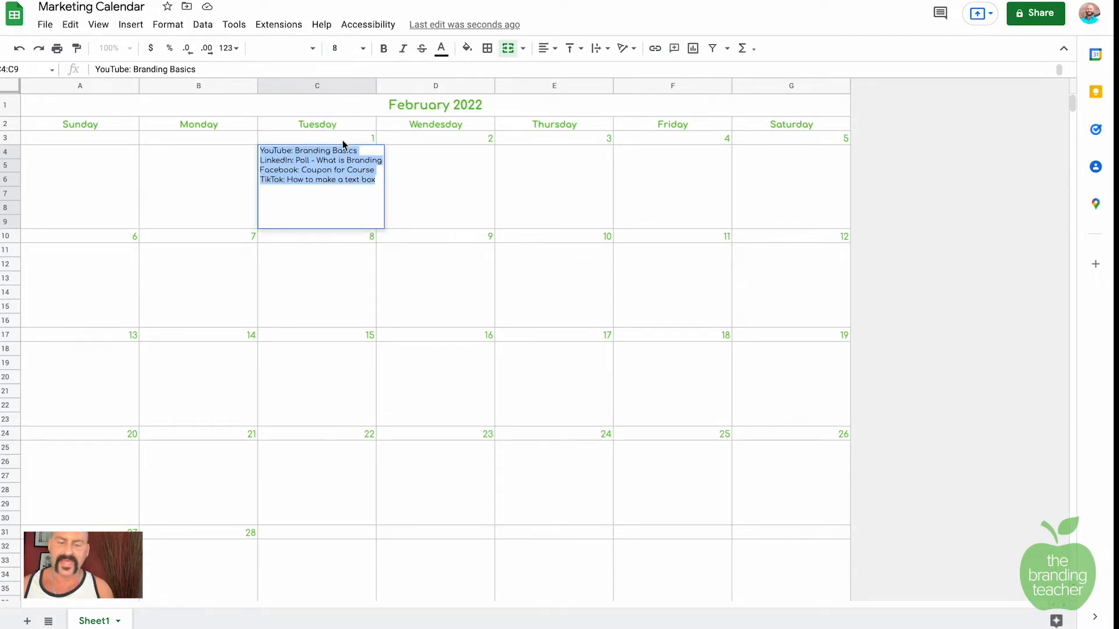
click(225, 175)
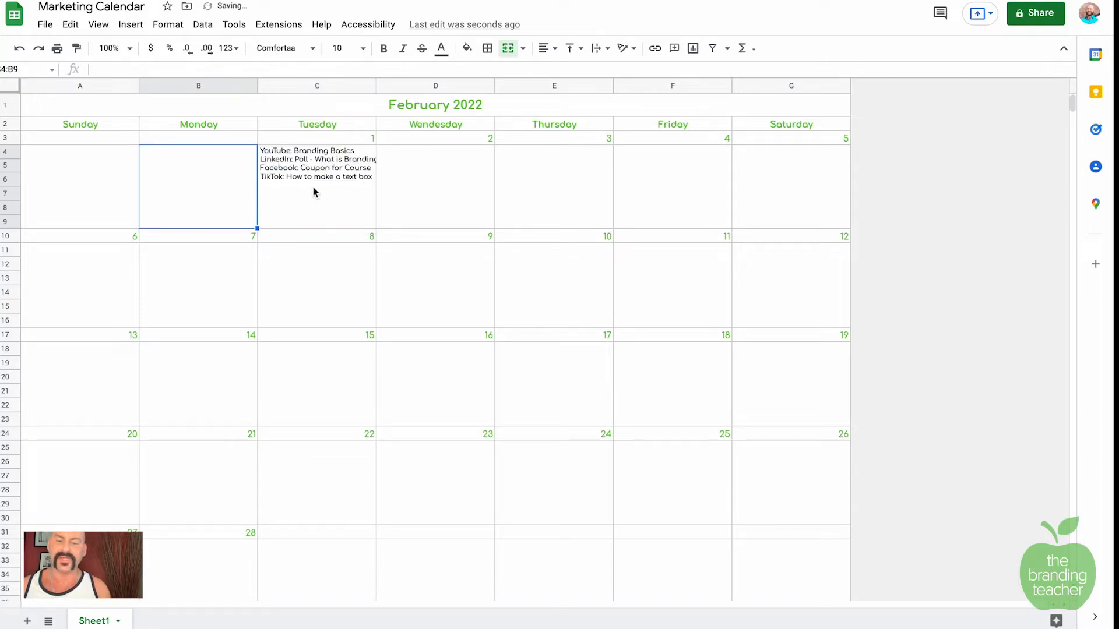
Step: Copy the February 1 posts into the February 2–5 day boxes
click(346, 175)
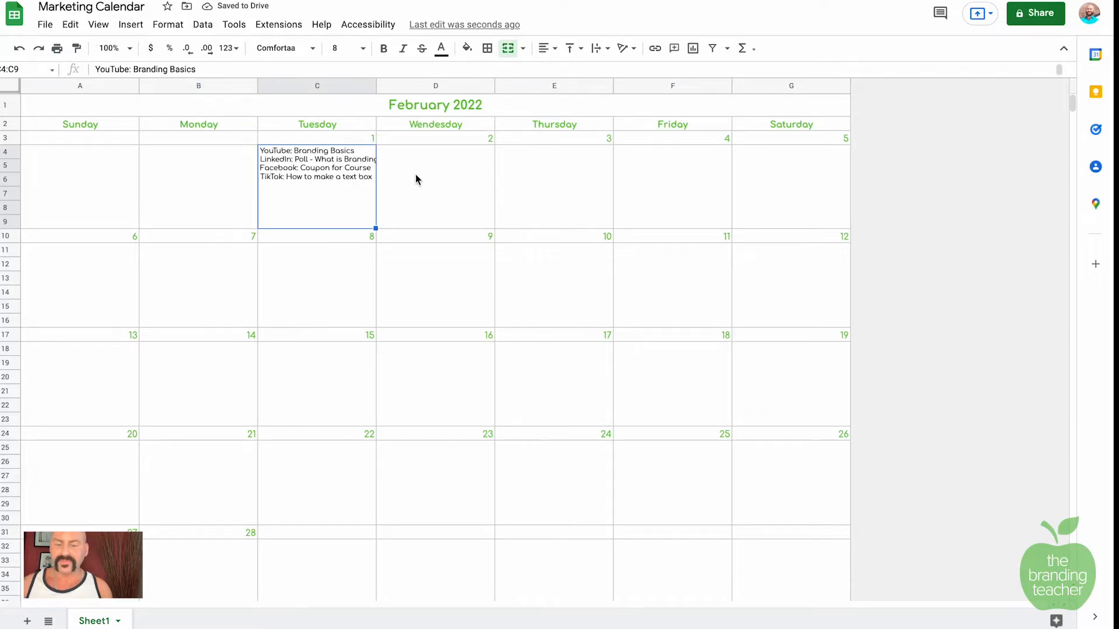
click(434, 173)
click(600, 175)
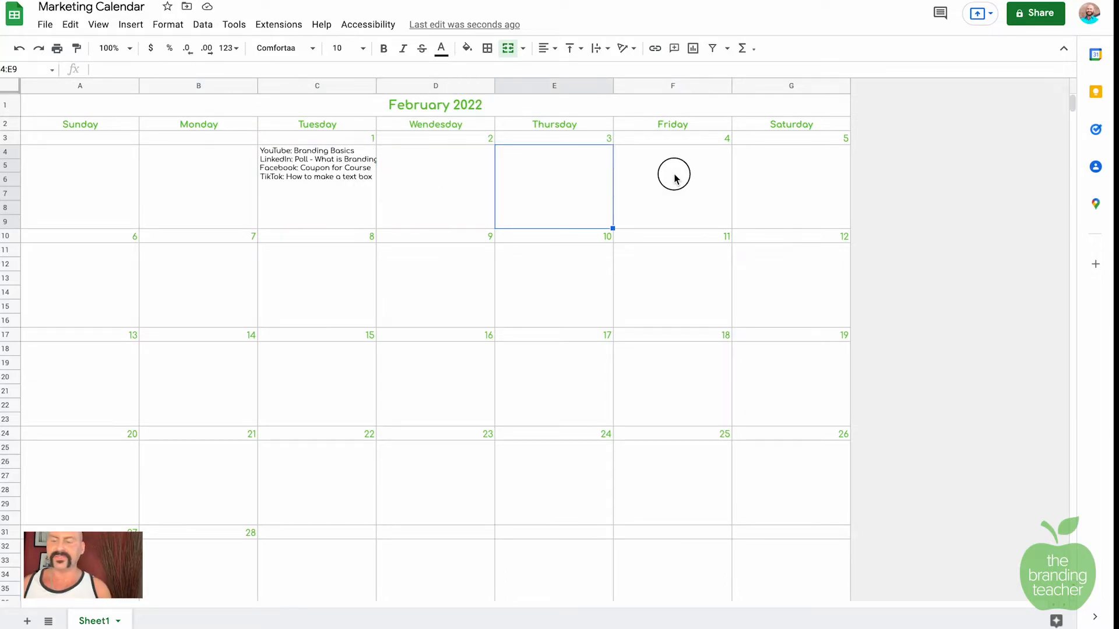
click(674, 173)
click(779, 179)
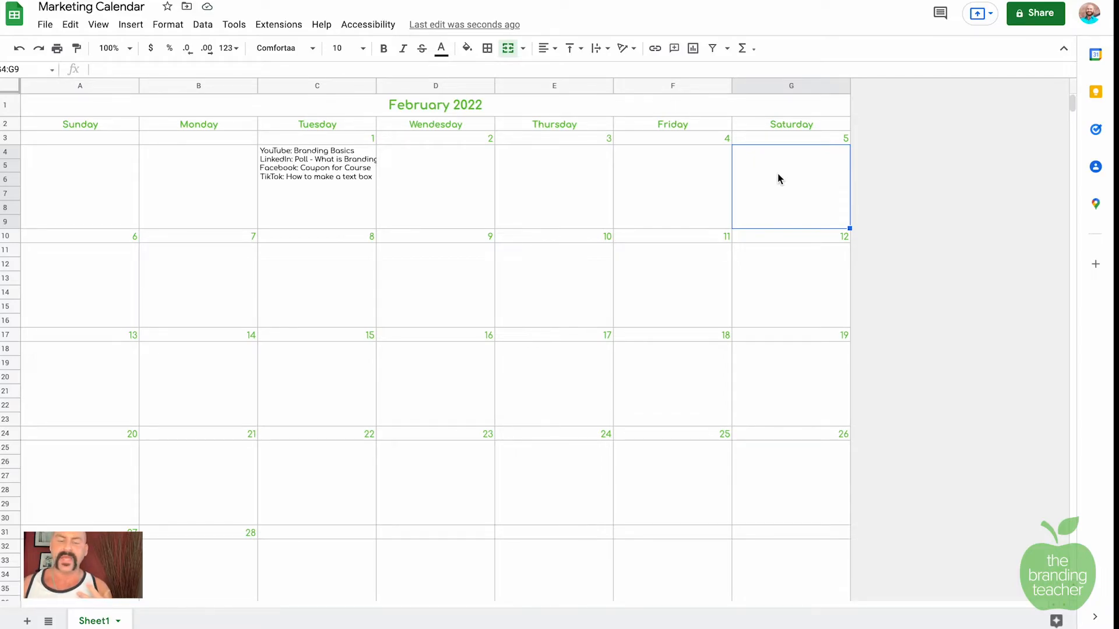
click(349, 169)
key(ctrl+c)
click(434, 175)
key(ctrl+v)
click(532, 183)
key(ctrl+v)
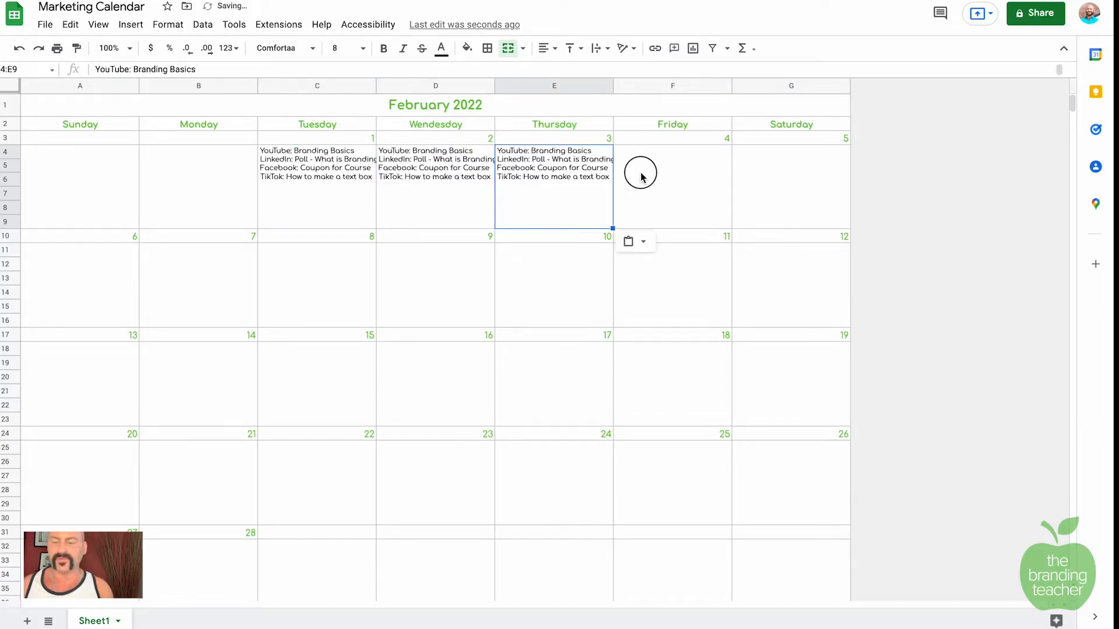
click(640, 174)
click(811, 180)
key(ctrl+v)
click(629, 182)
key(ctrl+v)
Step: Paste the same posts into the February 6–12 day boxes
click(55, 272)
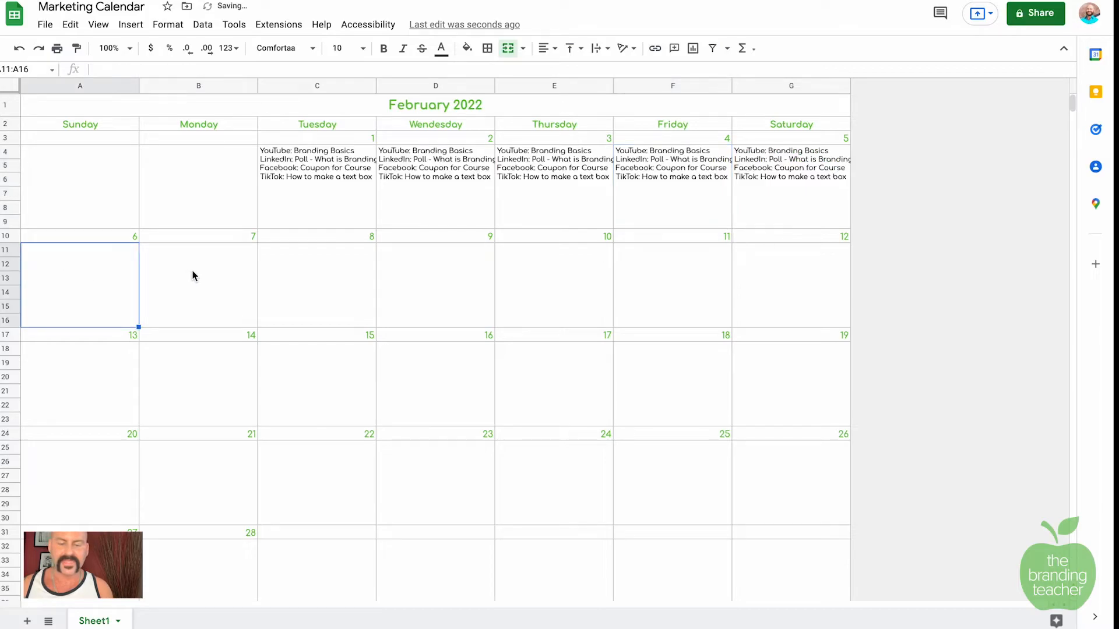
key(ctrl+v)
click(198, 277)
key(ctrl+v)
click(295, 275)
key(ctrl+v)
click(452, 274)
key(ctrl+v)
click(599, 282)
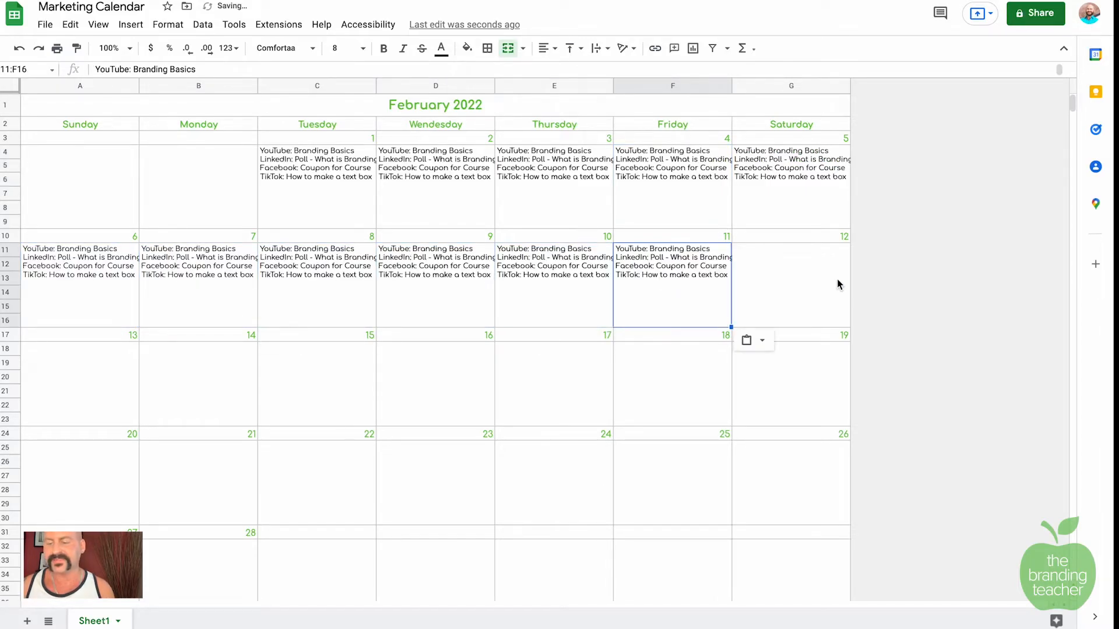
click(822, 279)
key(ctrl+v)
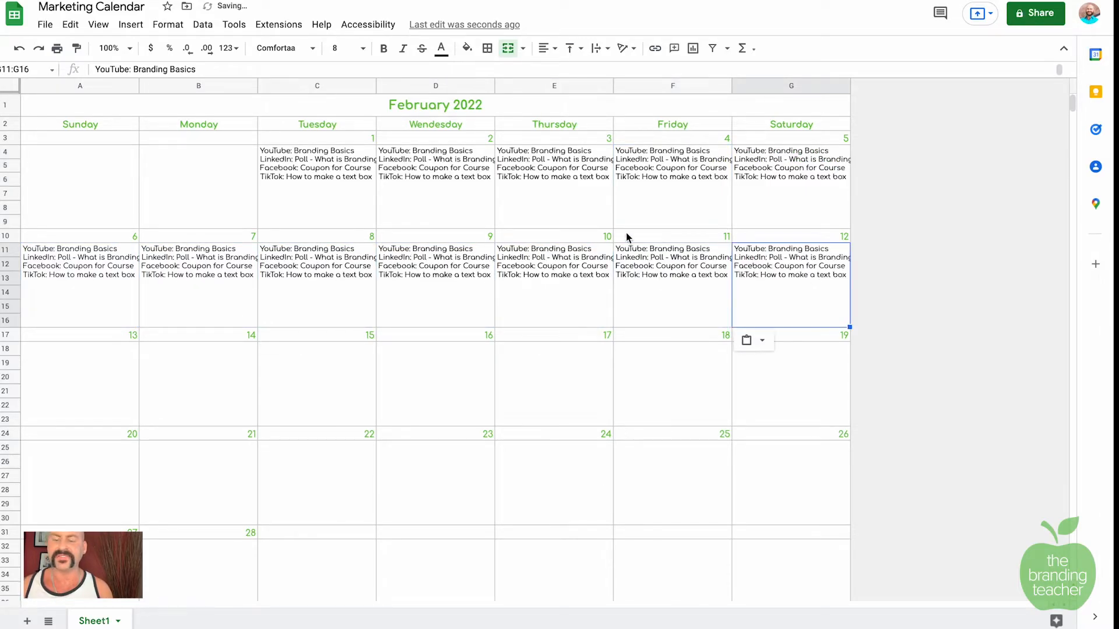
Step: Colour the February 1 post text green
double_click(342, 183)
drag(374, 178, 233, 141)
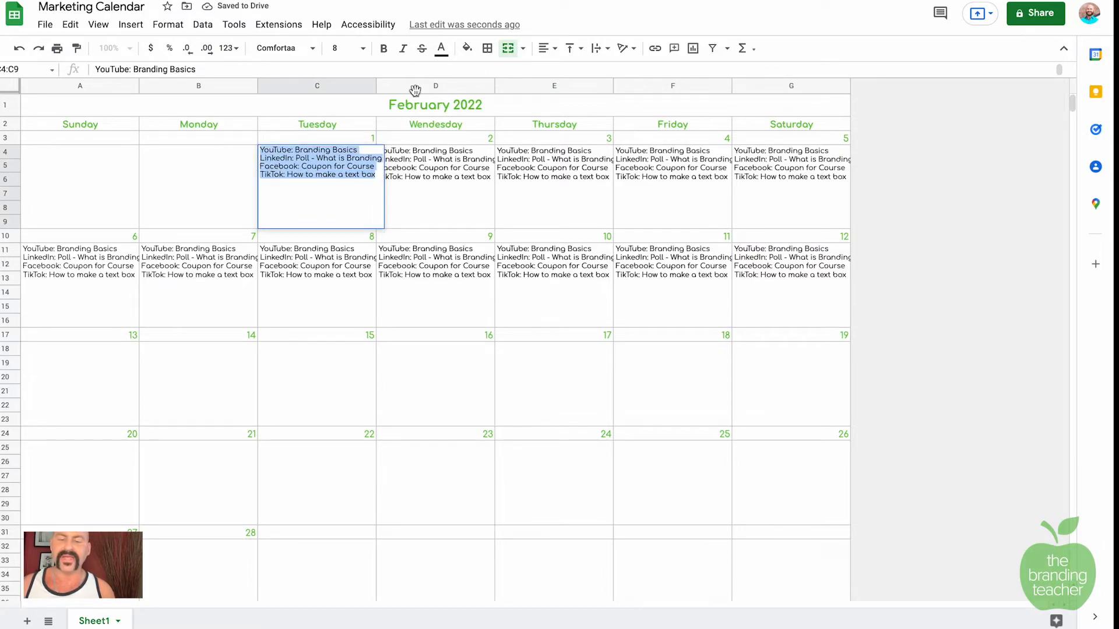
click(441, 48)
click(447, 128)
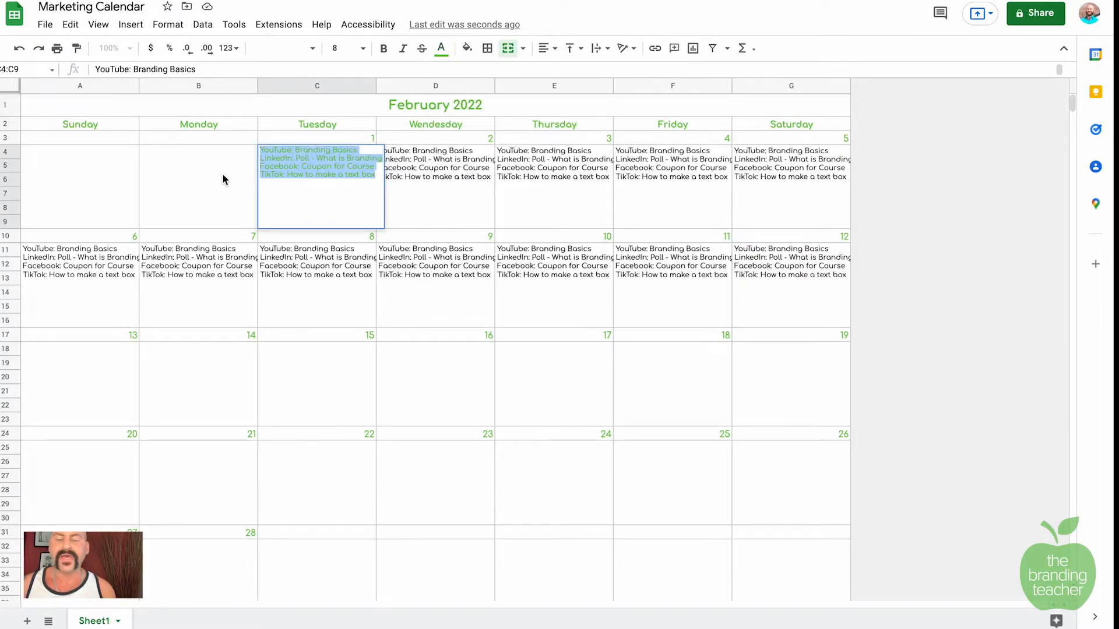
click(213, 178)
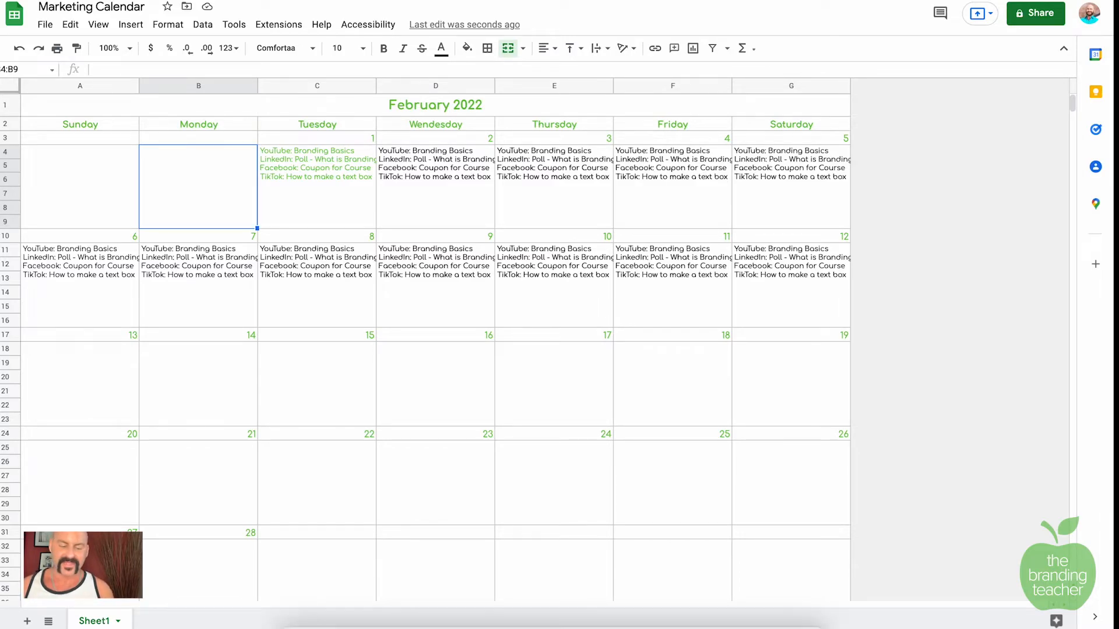
Step: Begin renaming the Sheet1 tab, with Feb as the start of its name
click(102, 622)
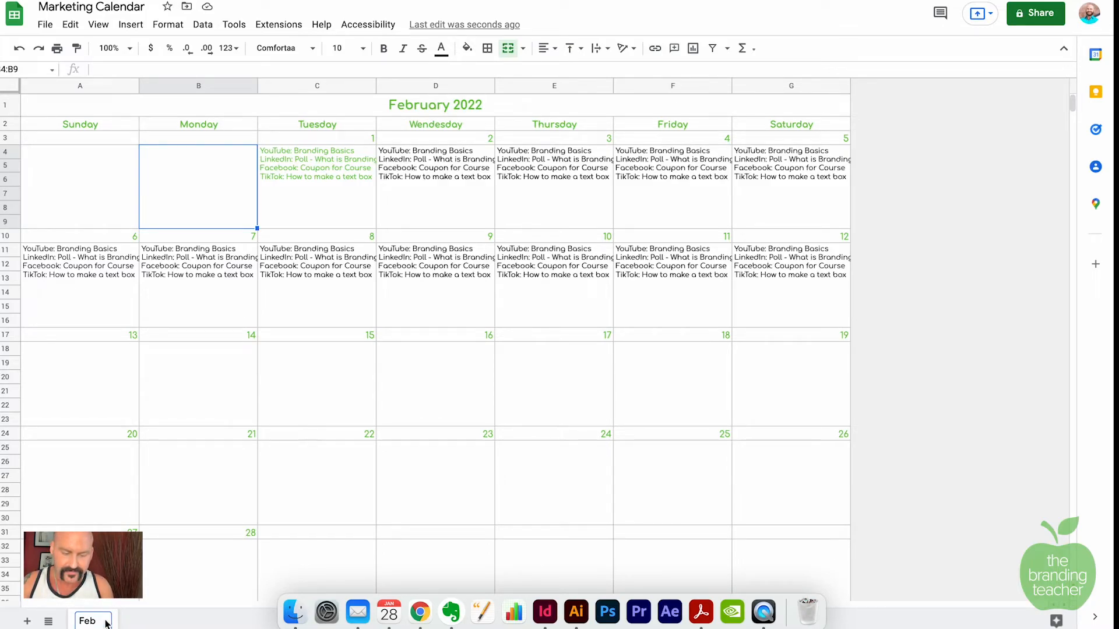
Step: Save the tab name Feb 2022 and duplicate the sheet
key(Return)
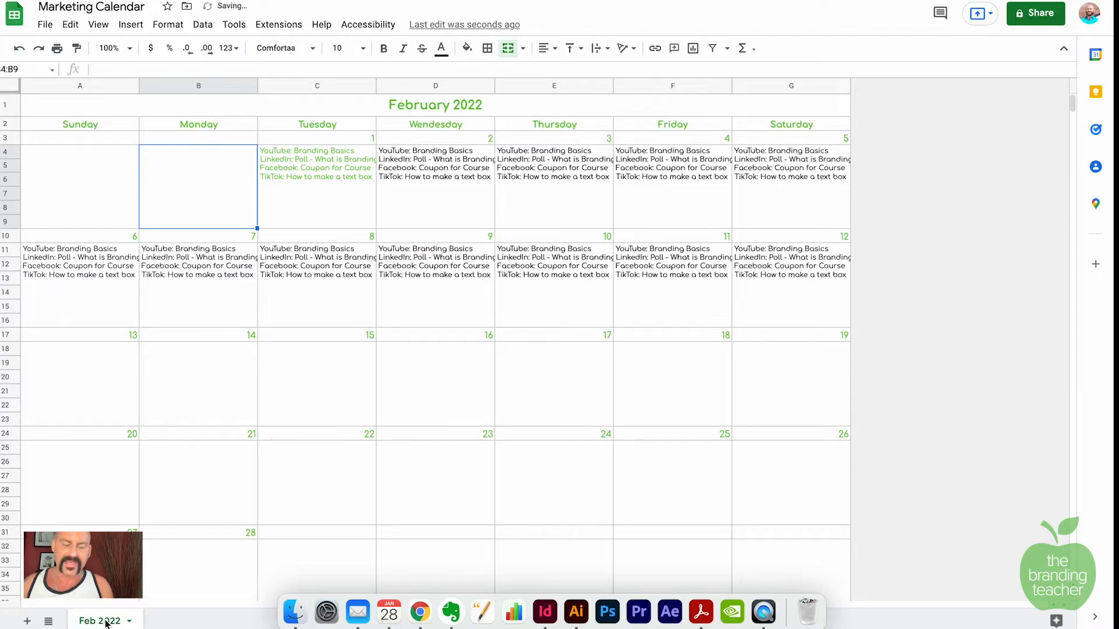
click(105, 621)
click(137, 410)
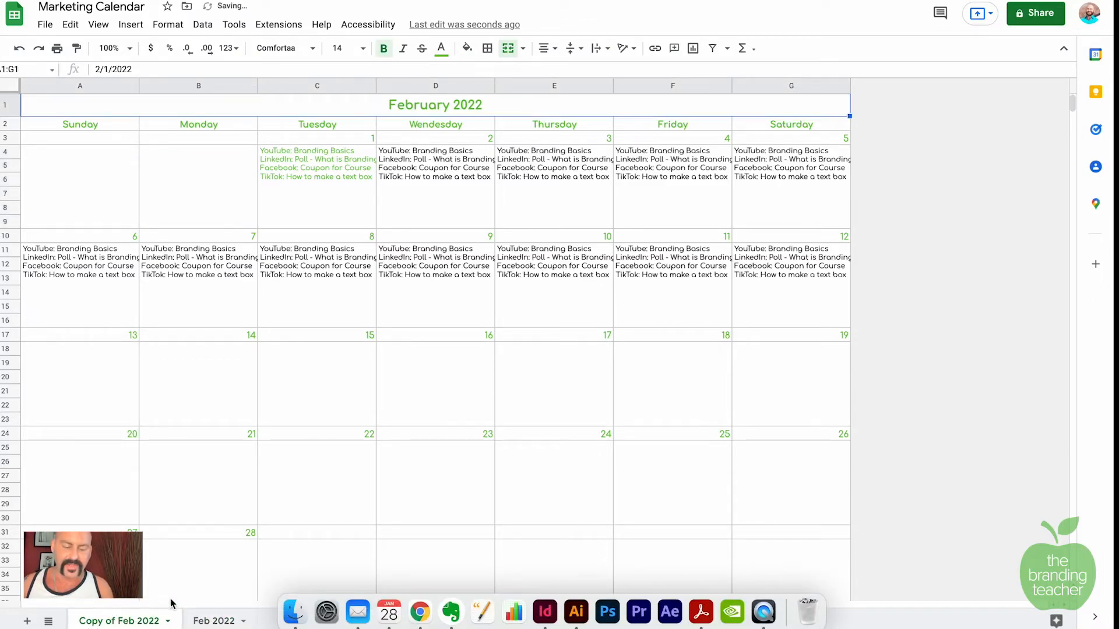
Step: Rename the duplicated sheet to March 2022
double_click(134, 622)
text(March)
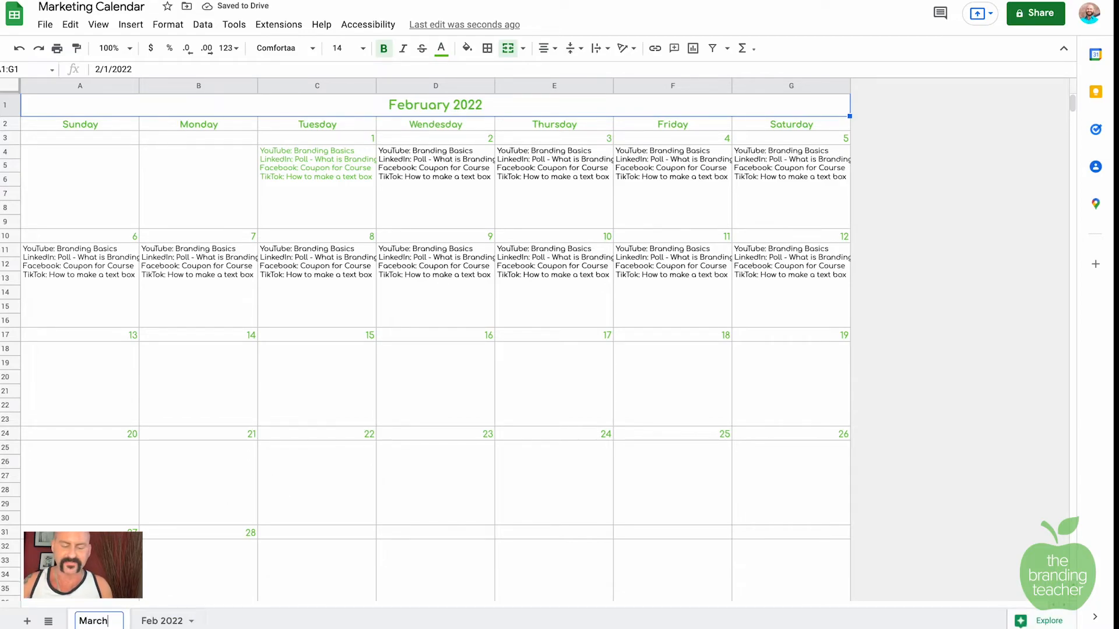
text( 2022)
key(Return)
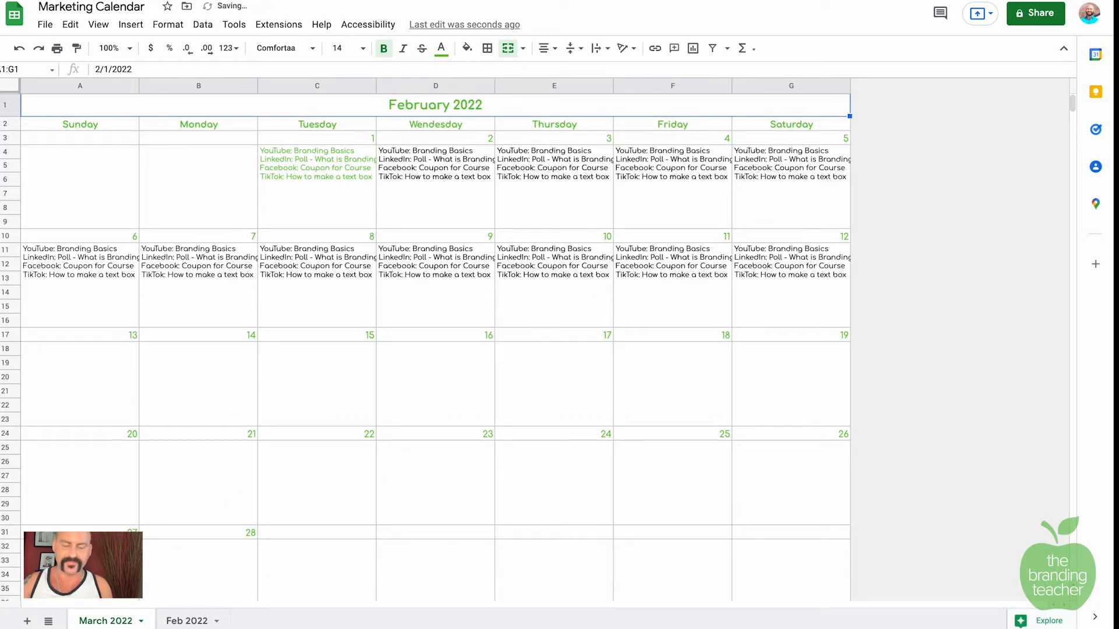
Step: Clear the copied posts from the first two weeks' day boxes
drag(82, 176, 779, 210)
key(Delete)
drag(73, 312, 744, 292)
key(Delete)
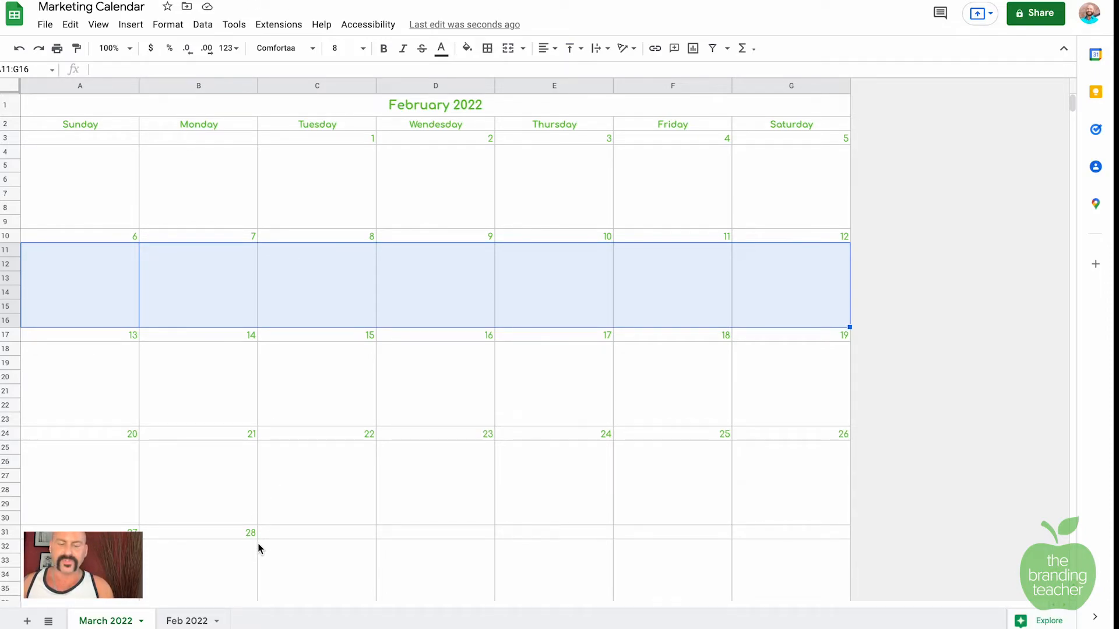
Step: Add day numbers 29, 30 and 31 after 28 in the last week
click(355, 140)
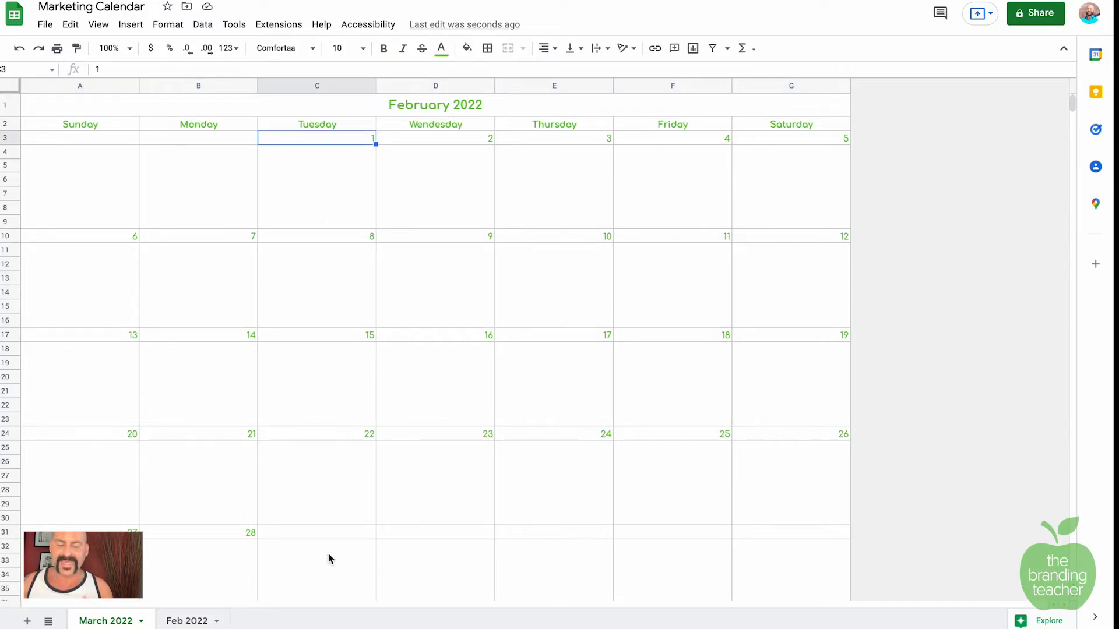
click(342, 543)
click(341, 521)
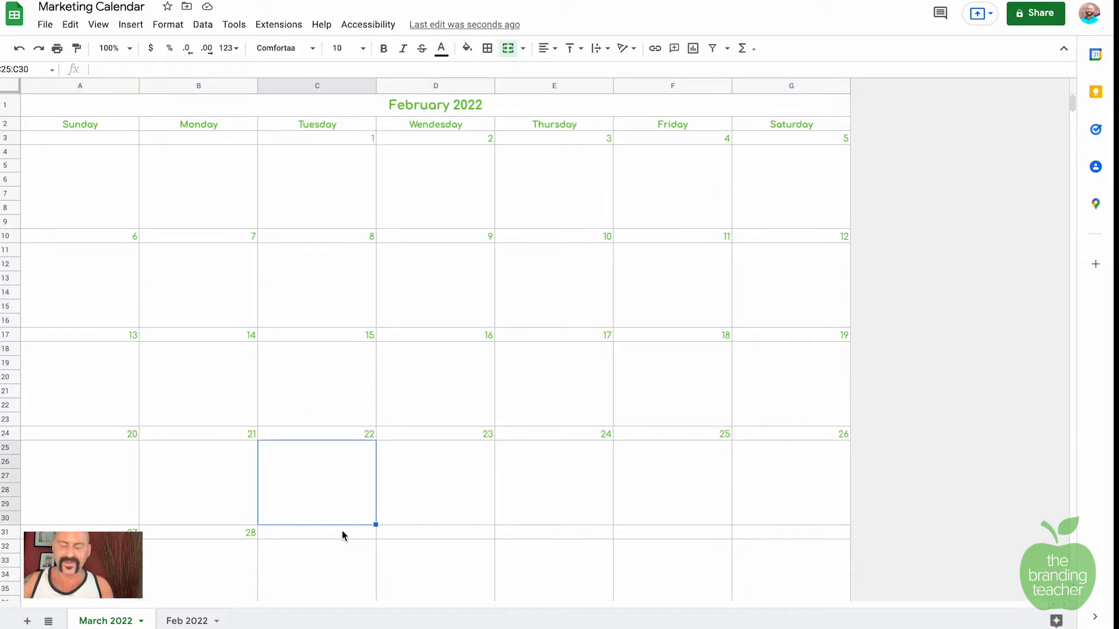
click(339, 531)
text(29)
key(Tab)
text(30)
key(Tab)
text(21)
key(Tab)
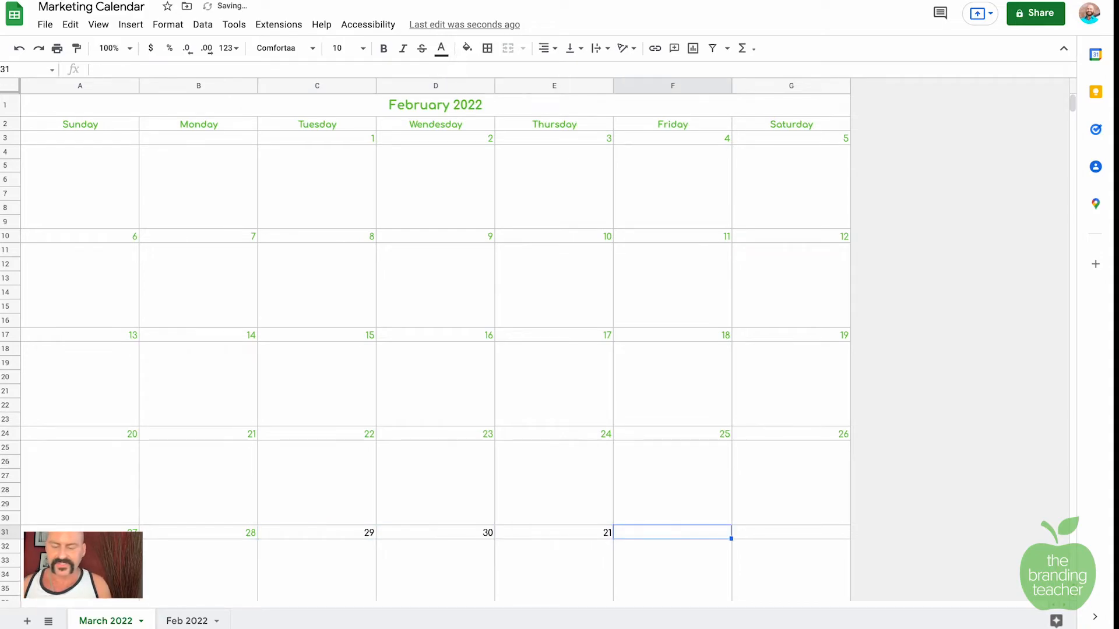
key(shift+Tab)
text(31)
key(Tab)
Step: Colour the new day numbers 29–31 green
drag(349, 532, 594, 531)
click(441, 48)
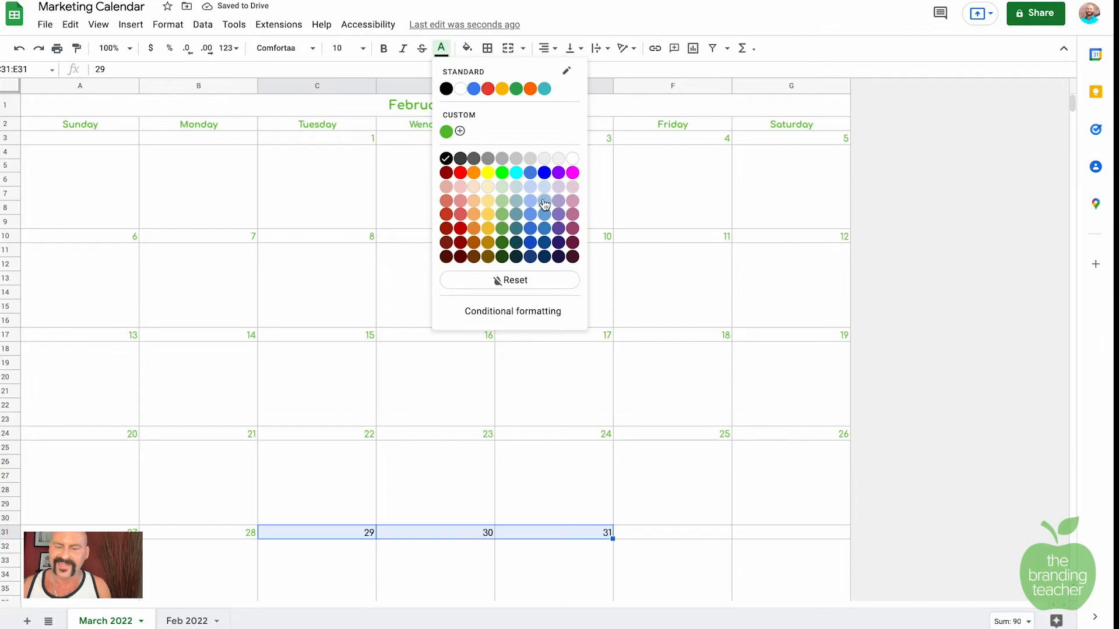
click(448, 133)
Step: Change the calendar title date to March 1, 2022
double_click(434, 108)
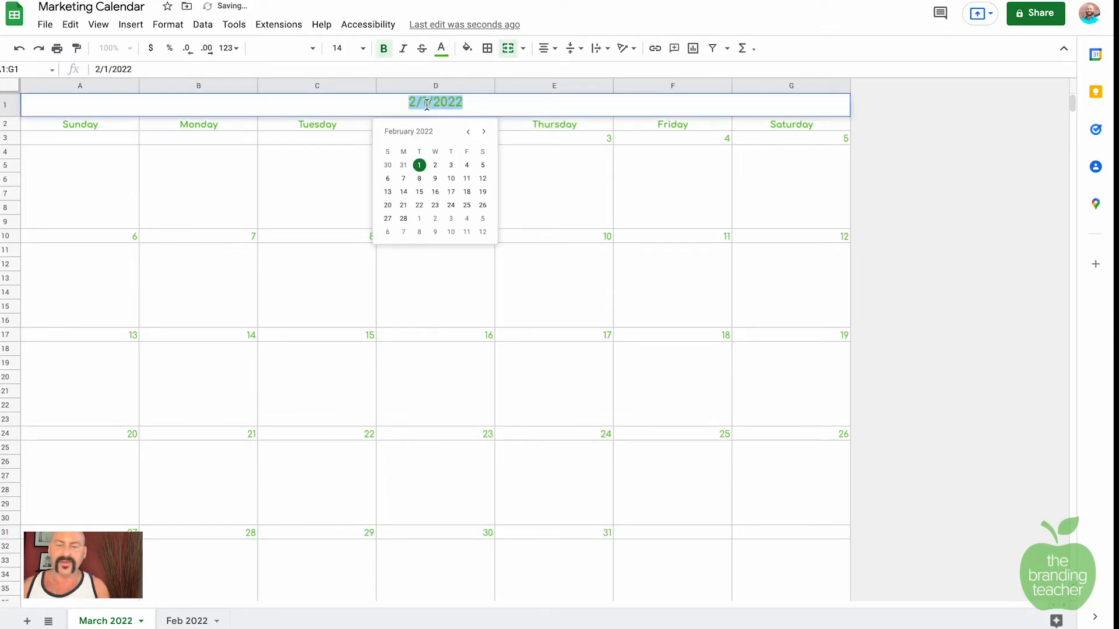
click(483, 131)
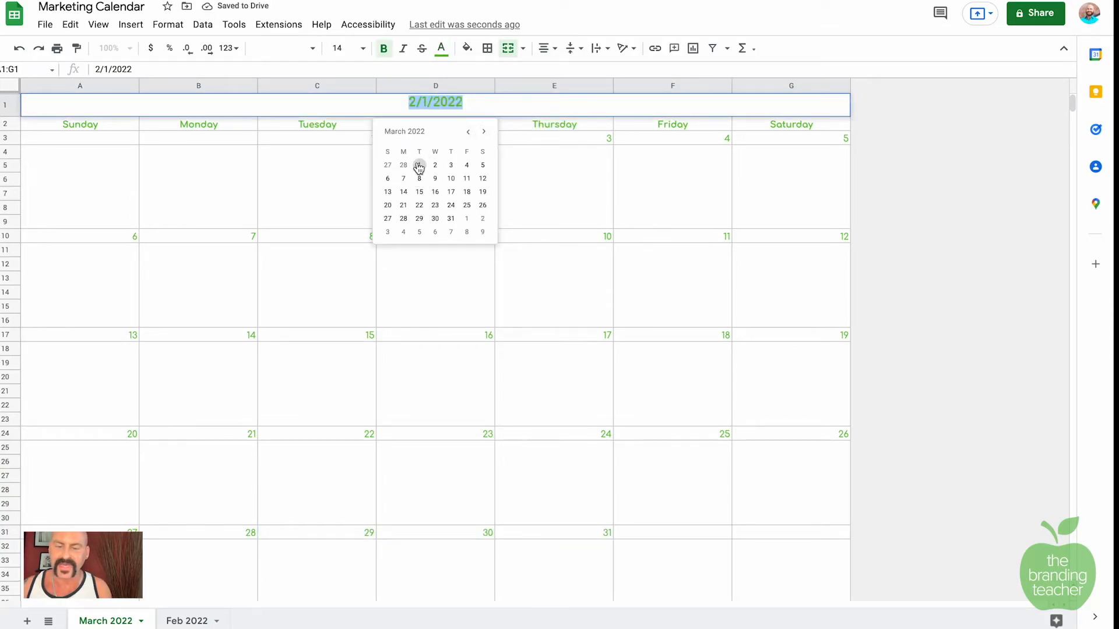
click(419, 165)
click(359, 193)
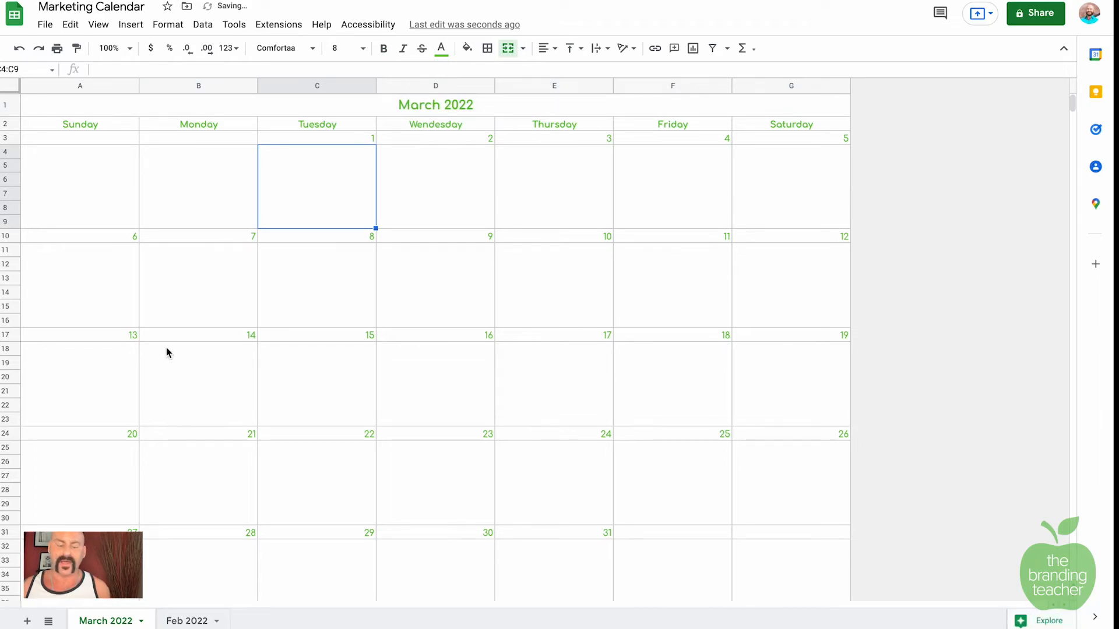